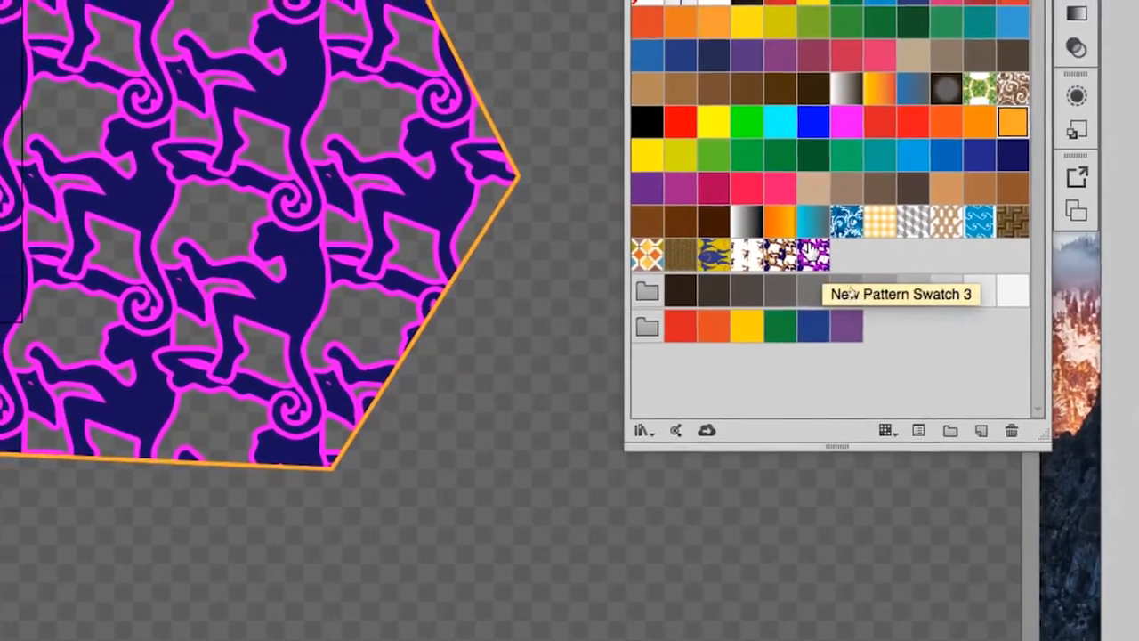
Duplicate the New Pattern Swatch 3 monkey pattern and open the copy for pattern editing.
{"action": "left_click_drag", "start_coordinate": [831, 253], "coordinate": [936, 398]}
{"action": "left_click_drag", "start_coordinate": [868, 307], "coordinate": [865, 306]}
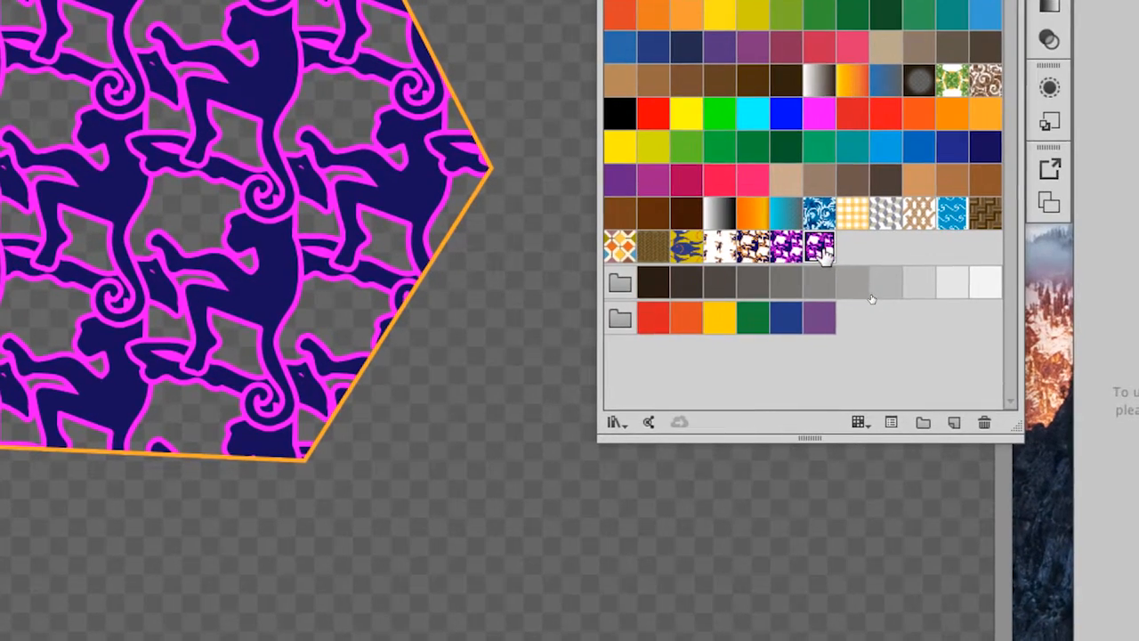
{"action": "double_click", "coordinate": [820, 248]}
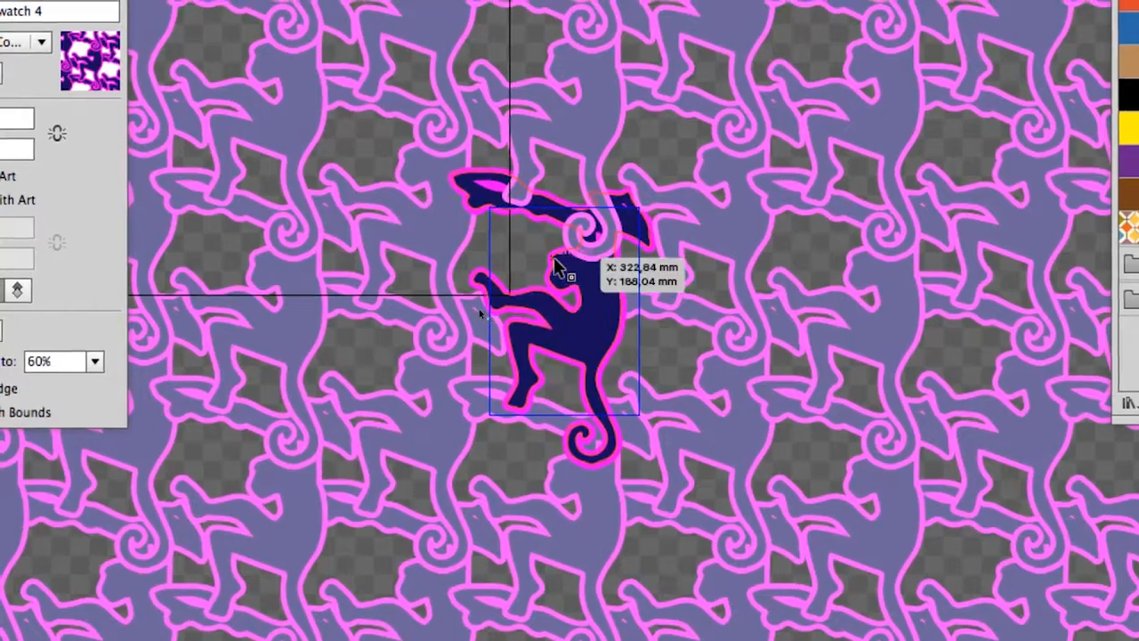
Delete the magenta outline shape around the monkey in the pattern tile, using the Direct Selection tool.
{"action": "scroll", "coordinate": [552, 263], "scroll_direction": "up", "scroll_amount": 3}
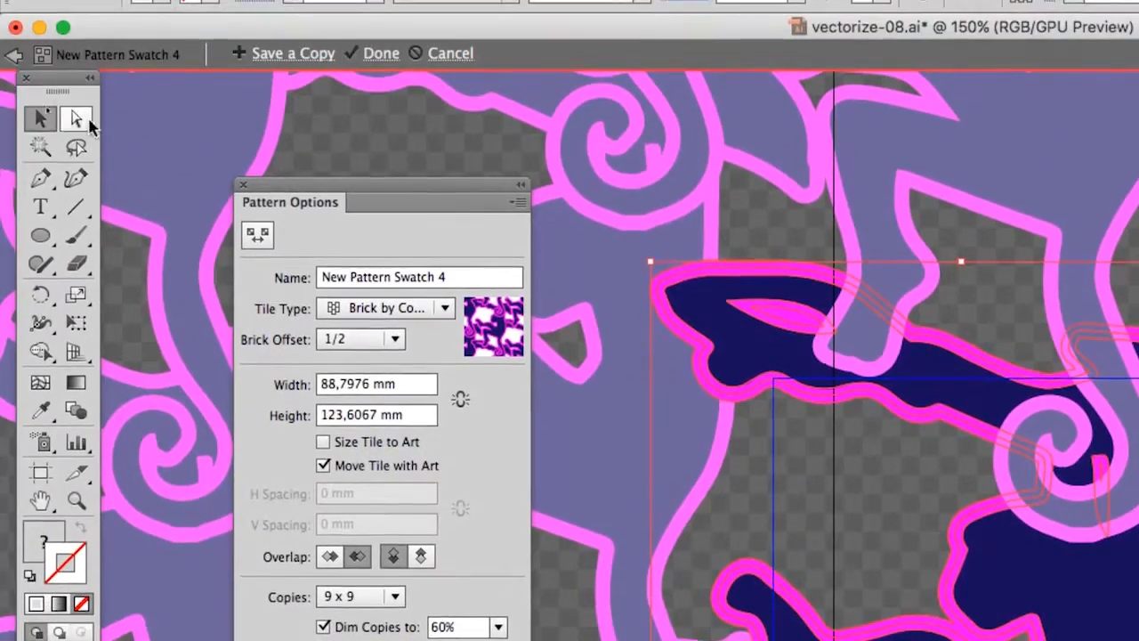
{"action": "left_click", "coordinate": [80, 120]}
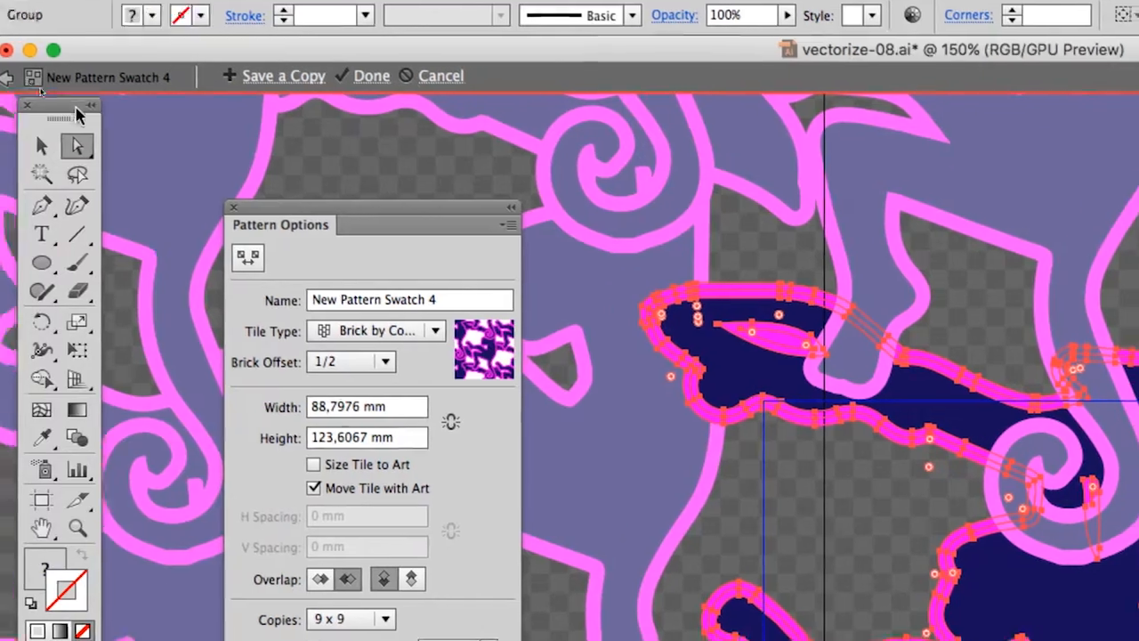
{"action": "left_click_drag", "start_coordinate": [79, 107], "coordinate": [707, 349]}
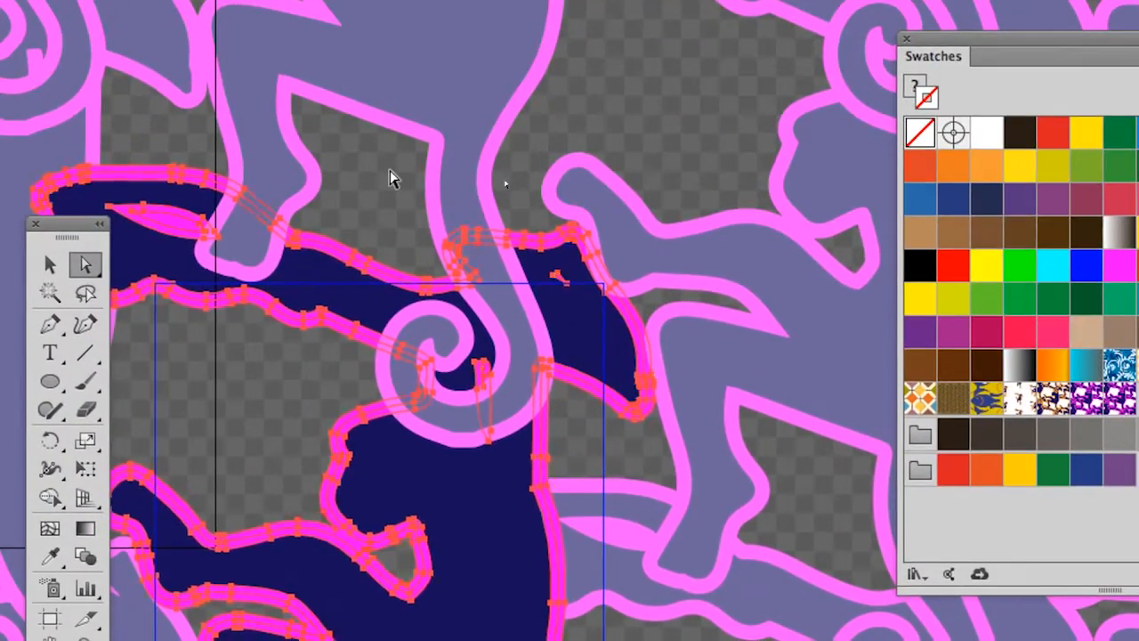
{"action": "left_click", "coordinate": [373, 181]}
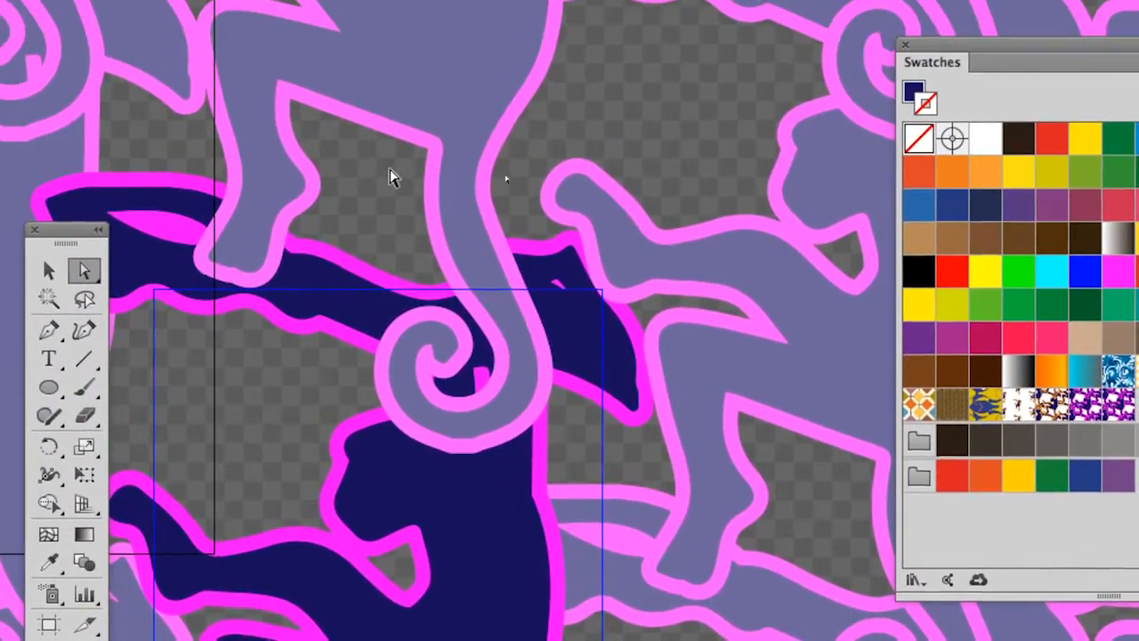
{"action": "left_click", "coordinate": [373, 206]}
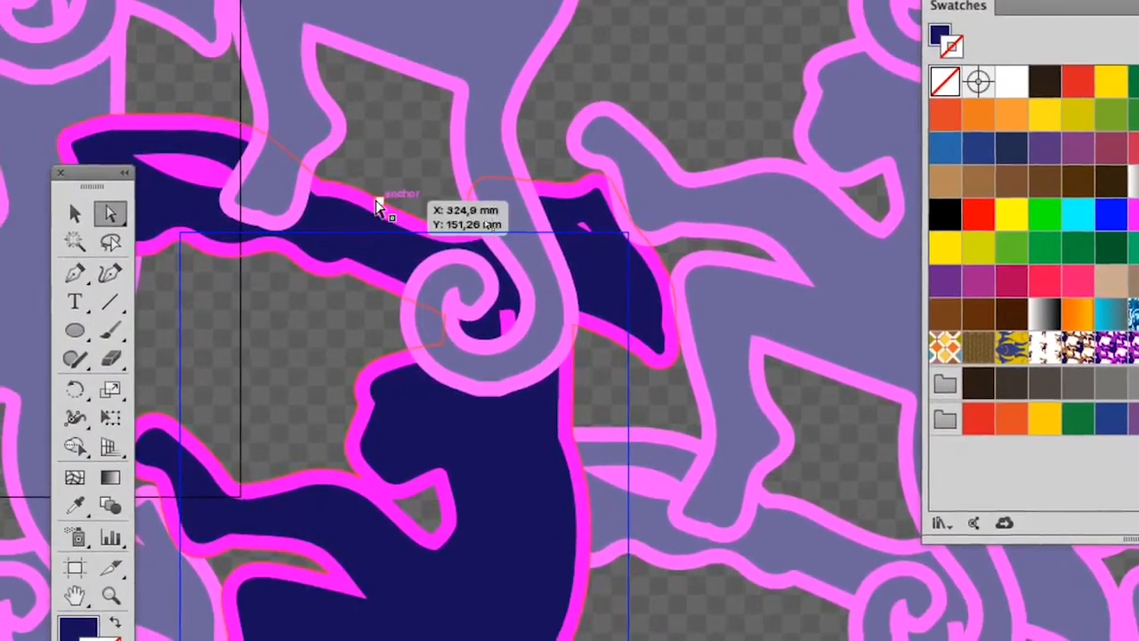
{"action": "left_click", "coordinate": [376, 208]}
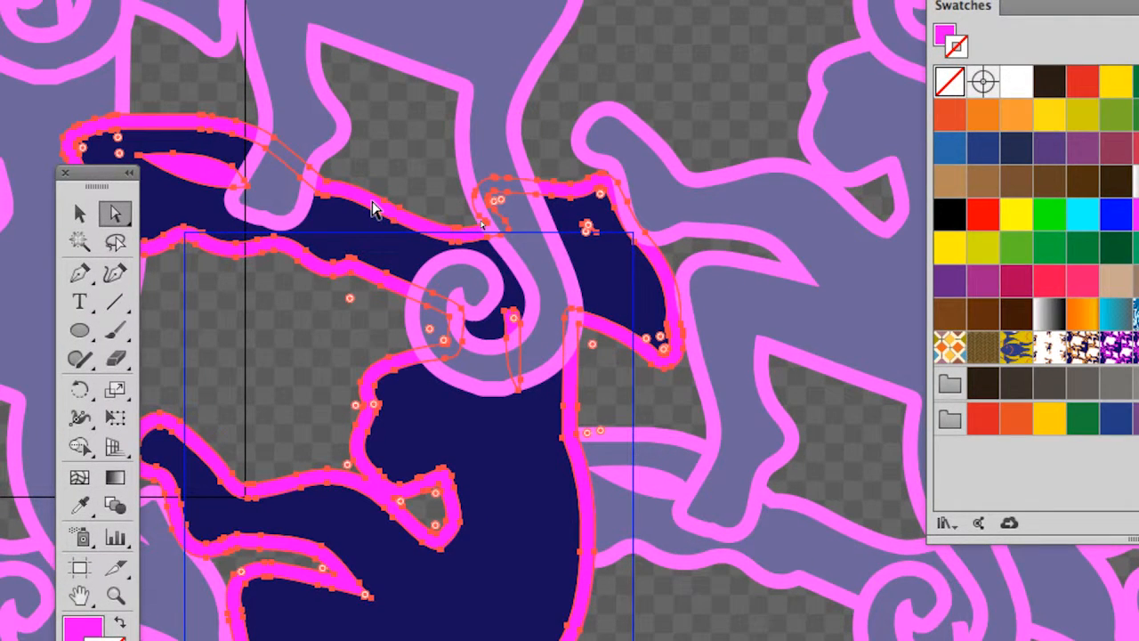
{"action": "key", "text": "Delete"}
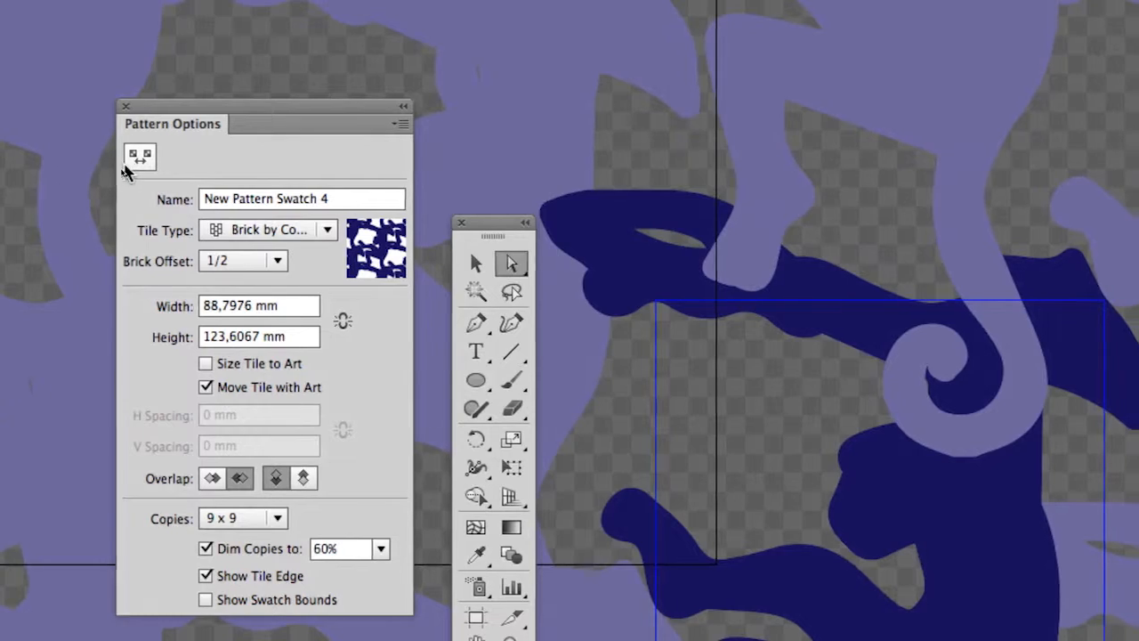
Enlarge the pattern tile around the monkey to about 108 x 140 mm with the Pattern Tile tool.
{"action": "left_click", "coordinate": [135, 164]}
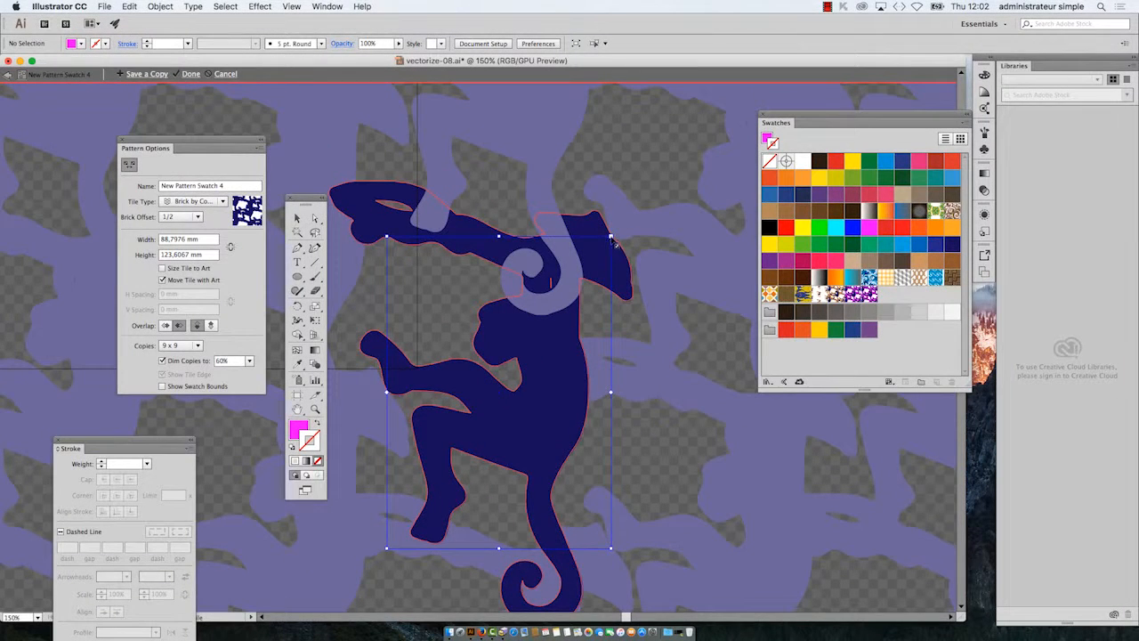
{"action": "left_click_drag", "start_coordinate": [612, 239], "coordinate": [661, 199]}
{"action": "left_click_drag", "start_coordinate": [263, 140], "coordinate": [186, 101]}
{"action": "left_click_drag", "start_coordinate": [301, 199], "coordinate": [234, 166]}
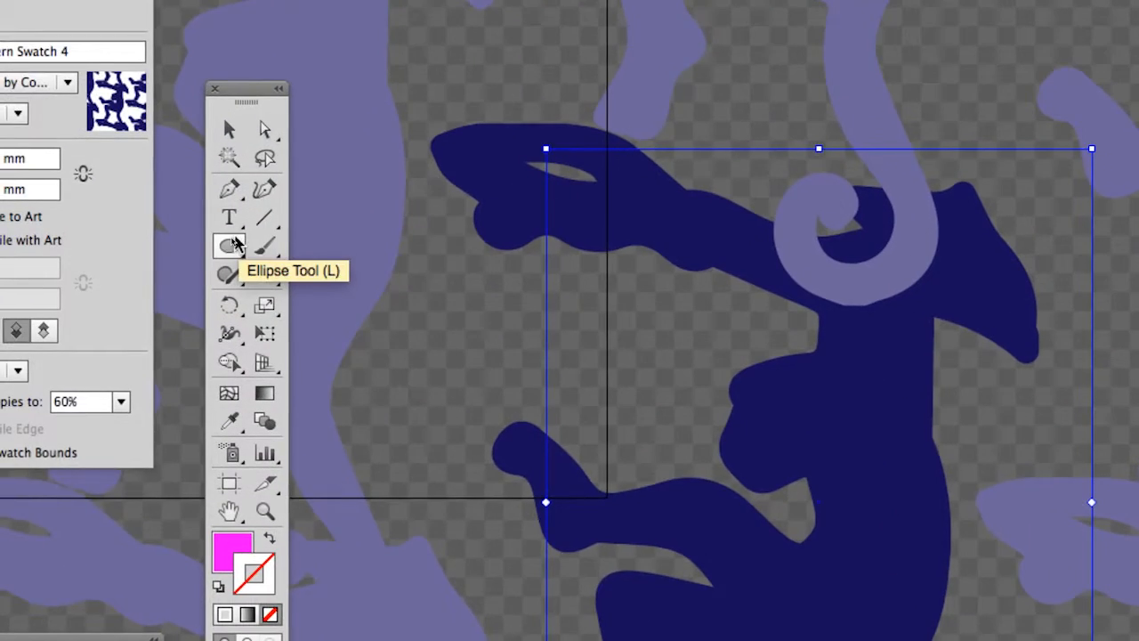
Activate the Ellipse tool and detach the group of shape tools as a floating palette near the artwork.
{"action": "left_click", "coordinate": [229, 243]}
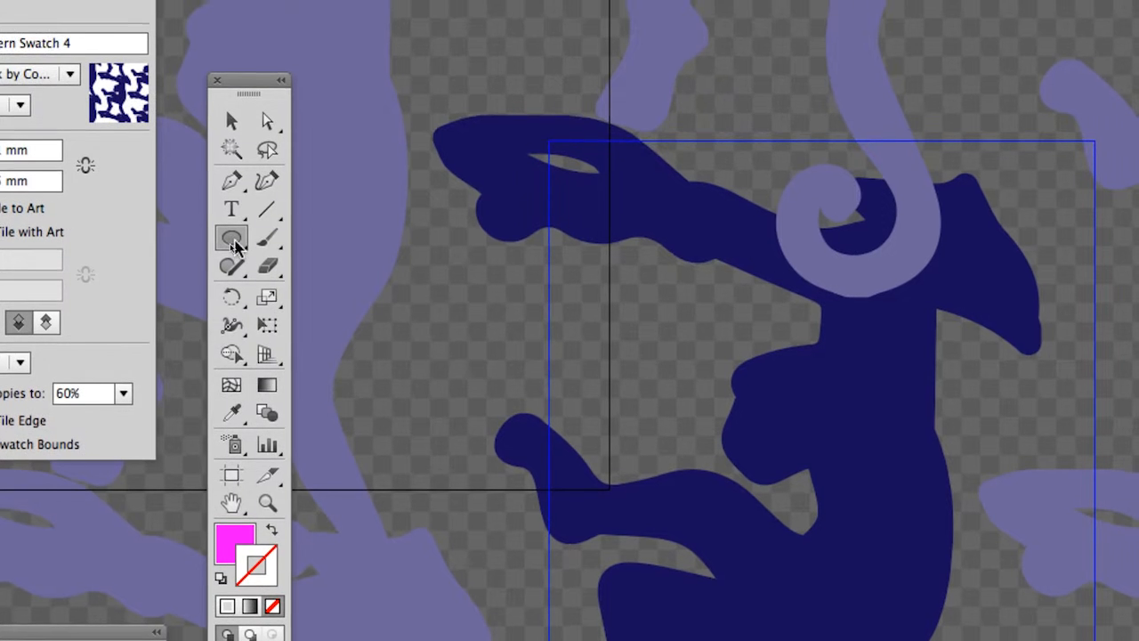
{"action": "left_click_drag", "start_coordinate": [233, 247], "coordinate": [434, 276]}
{"action": "left_click_drag", "start_coordinate": [319, 260], "coordinate": [345, 261]}
{"action": "left_click_drag", "start_coordinate": [158, 222], "coordinate": [313, 137]}
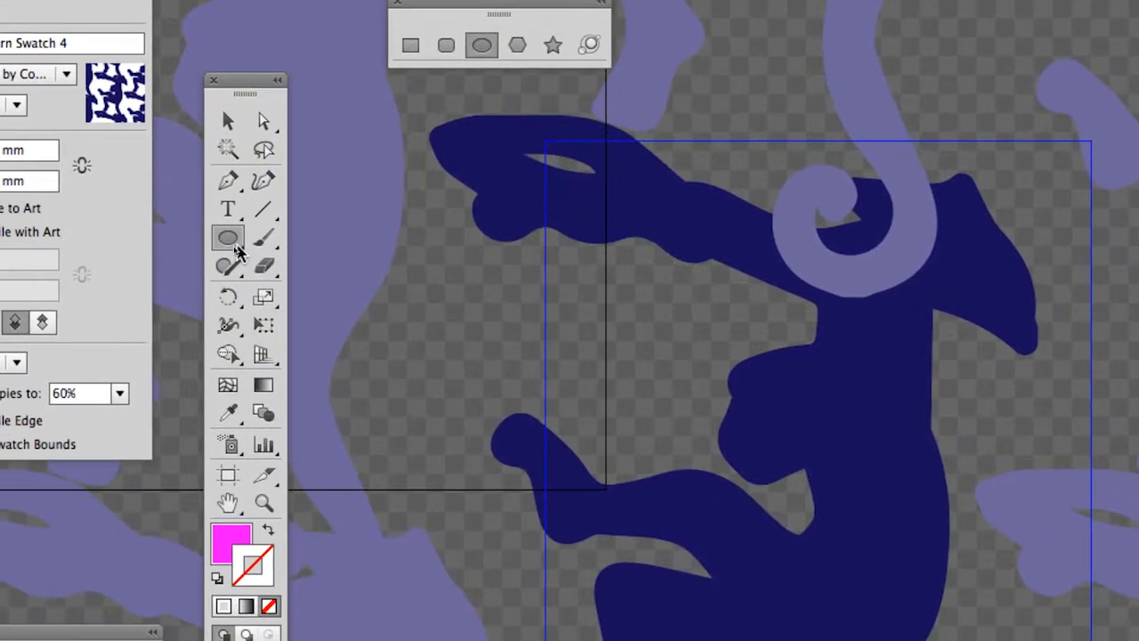
{"action": "left_click_drag", "start_coordinate": [89, 379], "coordinate": [93, 384]}
{"action": "left_click_drag", "start_coordinate": [237, 249], "coordinate": [303, 296]}
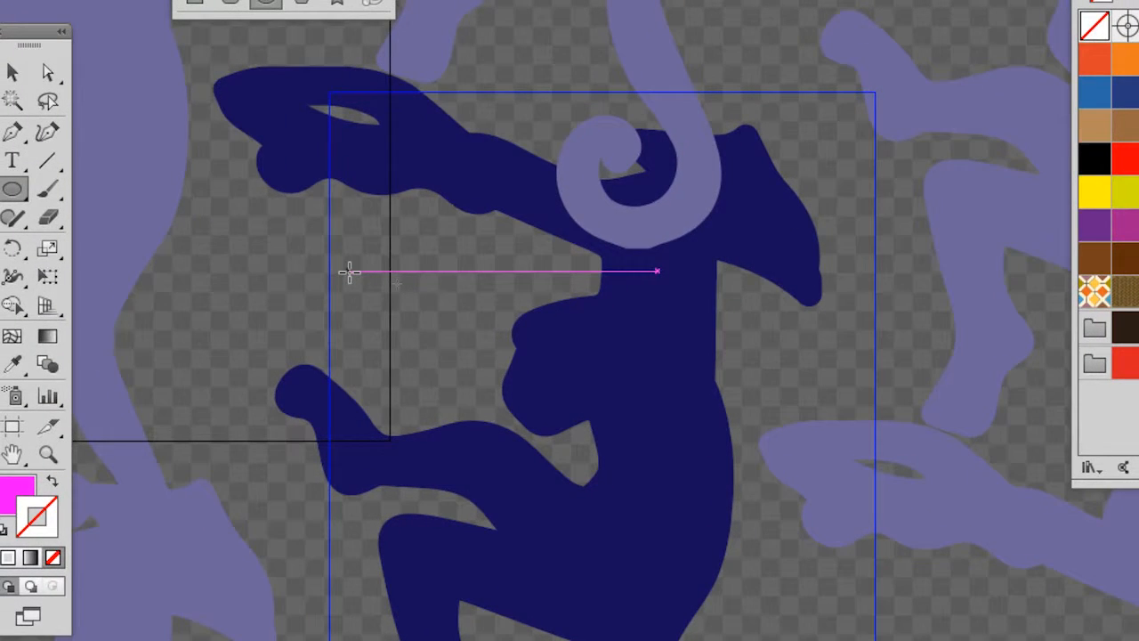
Draw a circle about 23 mm in diameter in the empty area between the monkey's outstretched arm and raised foot.
{"action": "left_click_drag", "start_coordinate": [348, 271], "coordinate": [438, 343]}
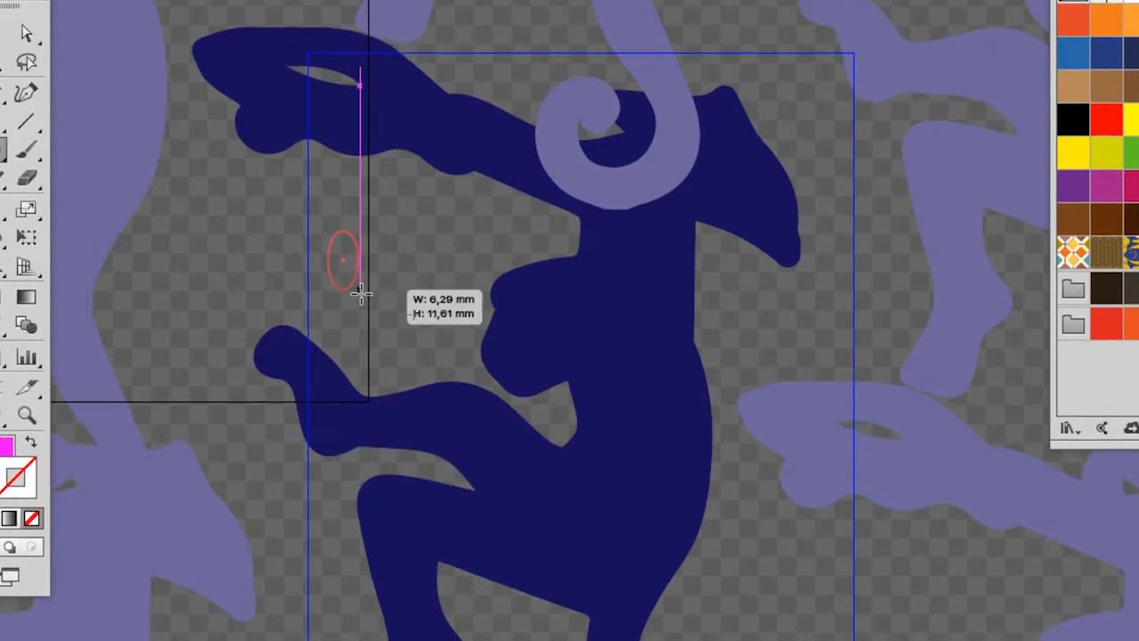
{"action": "mouse_move", "coordinate": [380, 299]}
{"action": "left_mouse_down"}
{"action": "mouse_move", "coordinate": [392, 285]}
{"action": "mouse_move", "coordinate": [393, 304]}
{"action": "left_mouse_up"}
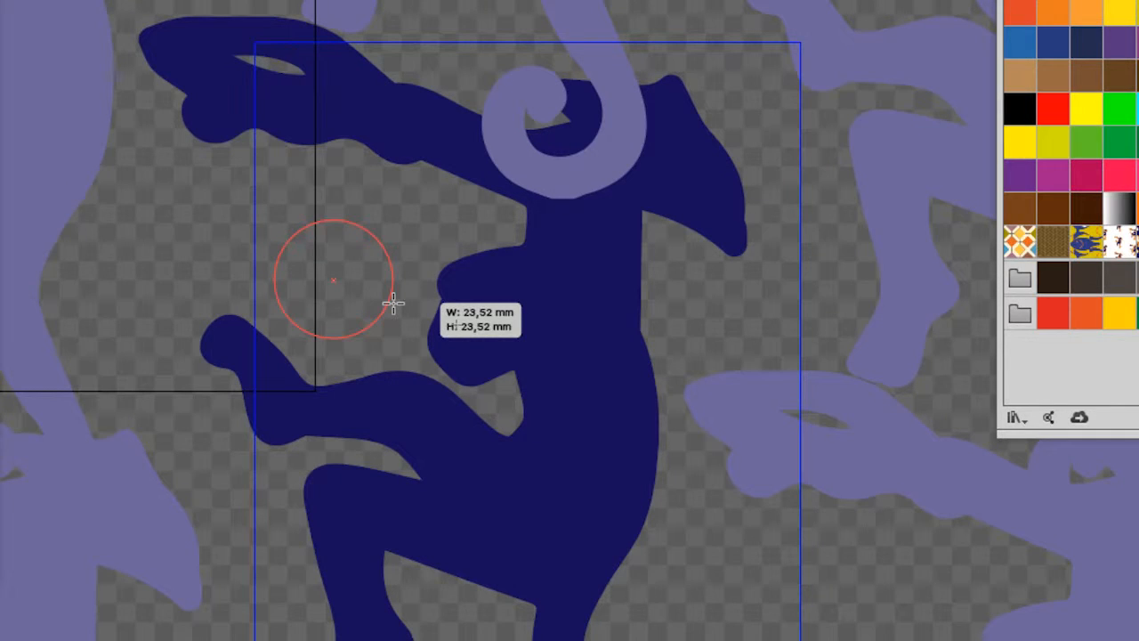
{"action": "left_click_drag", "start_coordinate": [393, 303], "coordinate": [393, 303]}
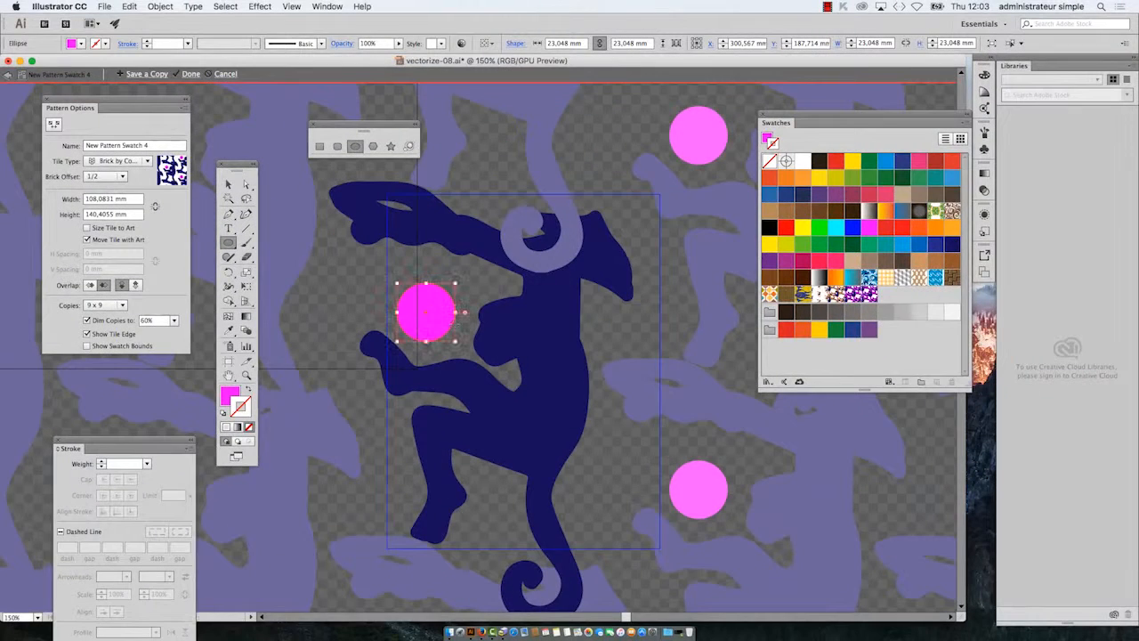
Try a bright green and a purple stroke on the circle, and set the stroke back to None.
{"action": "scroll", "coordinate": [673, 436], "scroll_direction": "down", "scroll_amount": 1}
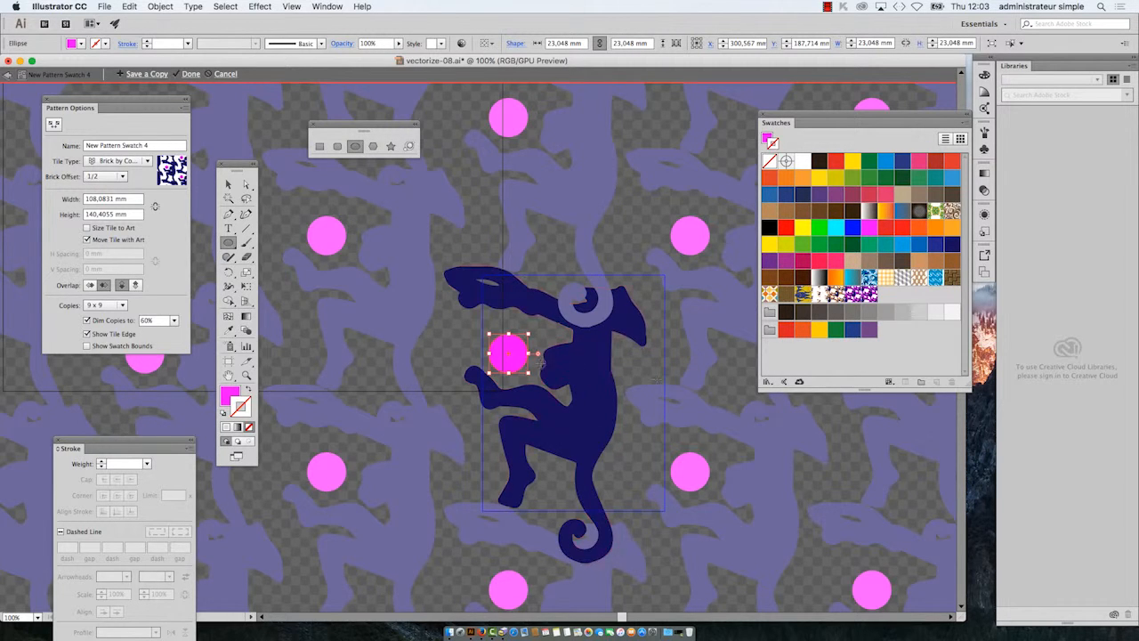
{"action": "scroll", "coordinate": [510, 356], "scroll_direction": "up", "scroll_amount": 3}
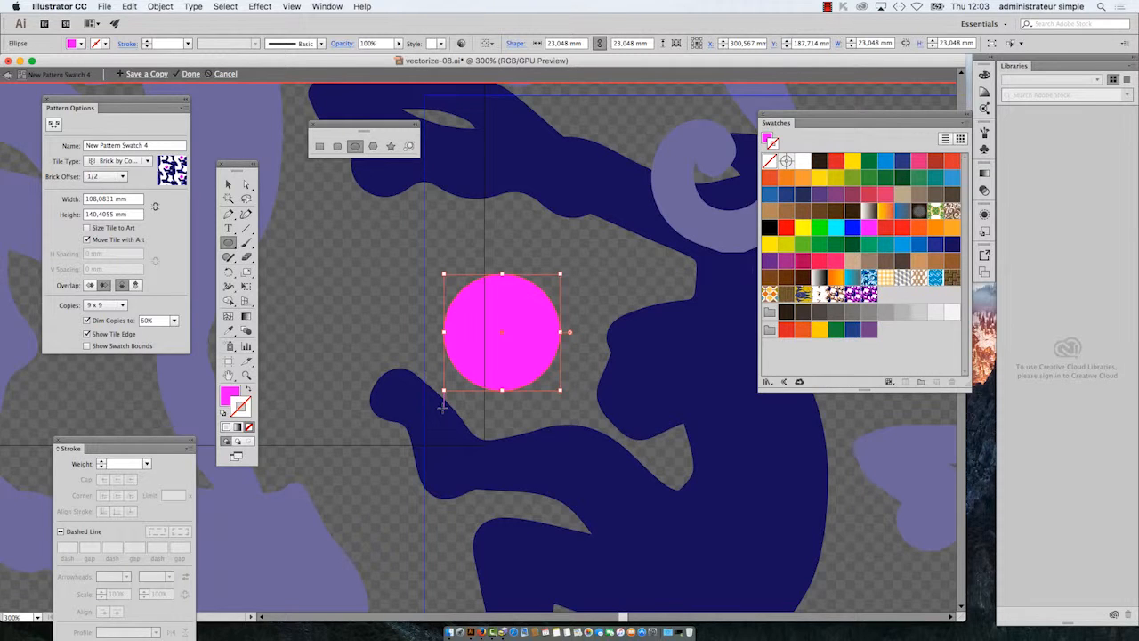
{"action": "left_click", "coordinate": [819, 228]}
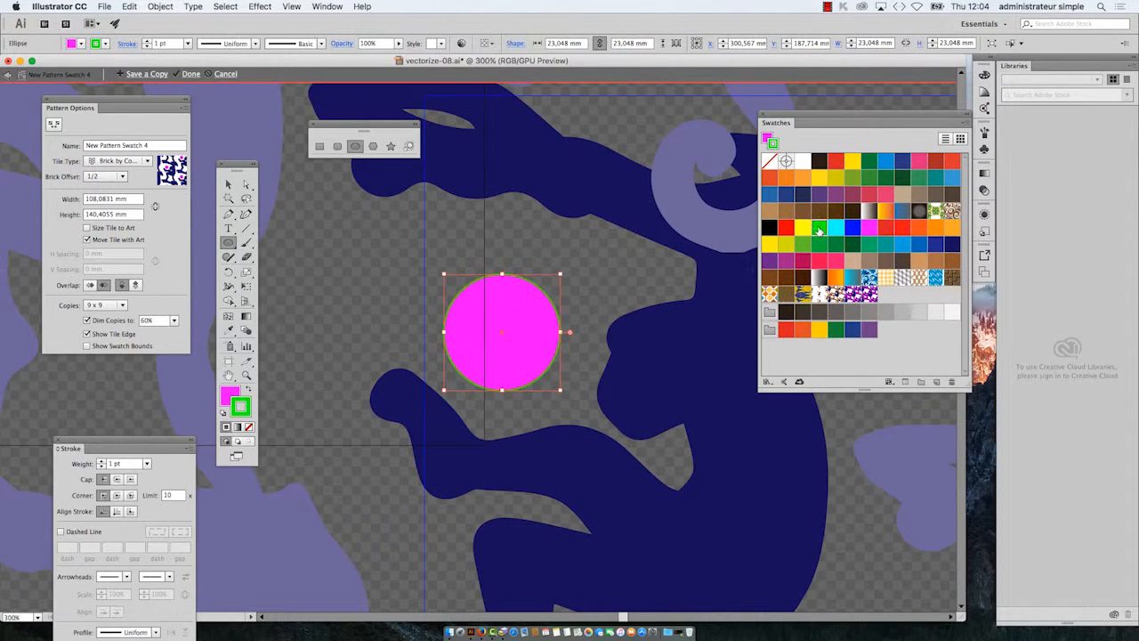
{"action": "left_click", "coordinate": [820, 196]}
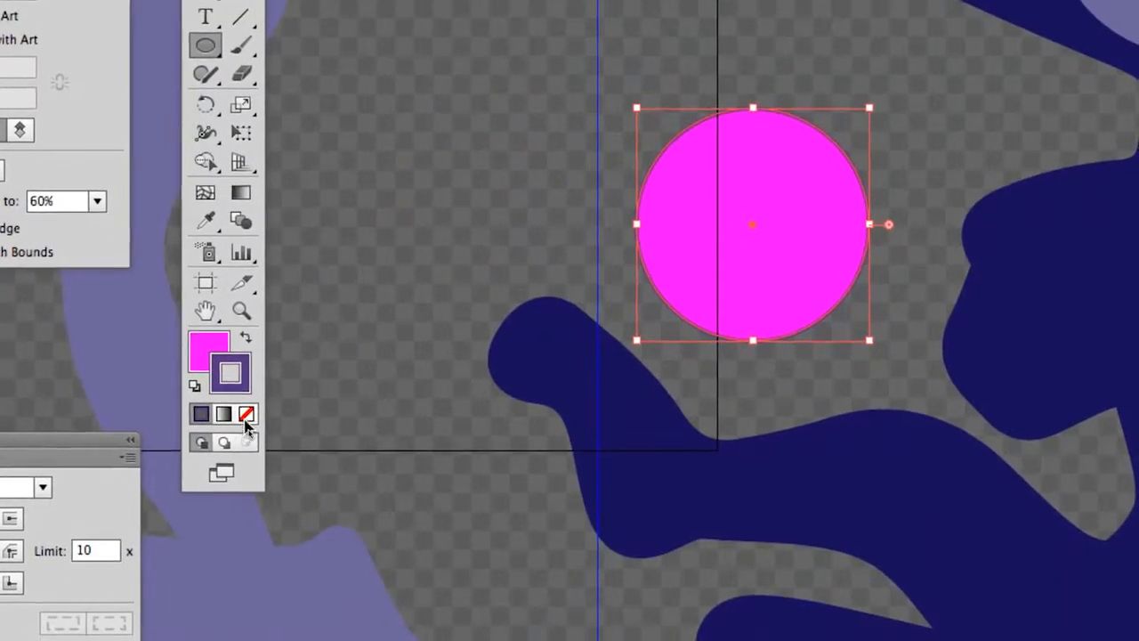
{"action": "left_click", "coordinate": [106, 468]}
Try several fill swatches on the circle, including olive green and teal, settle on light brown, and keep the fill active.
{"action": "left_click", "coordinate": [227, 402]}
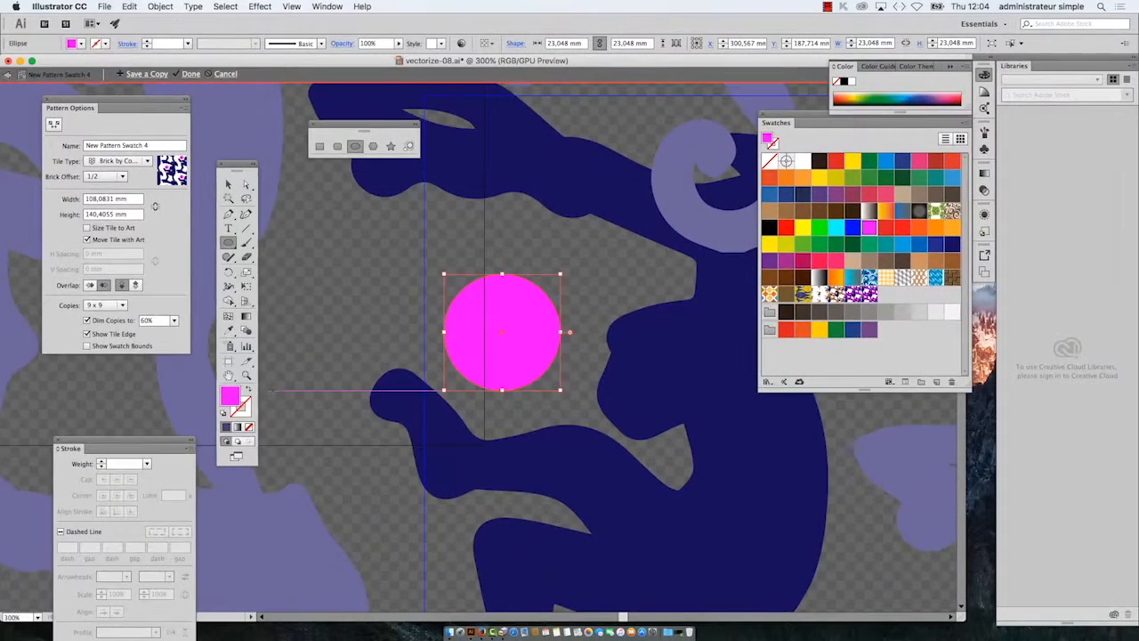
{"action": "left_click", "coordinate": [850, 179]}
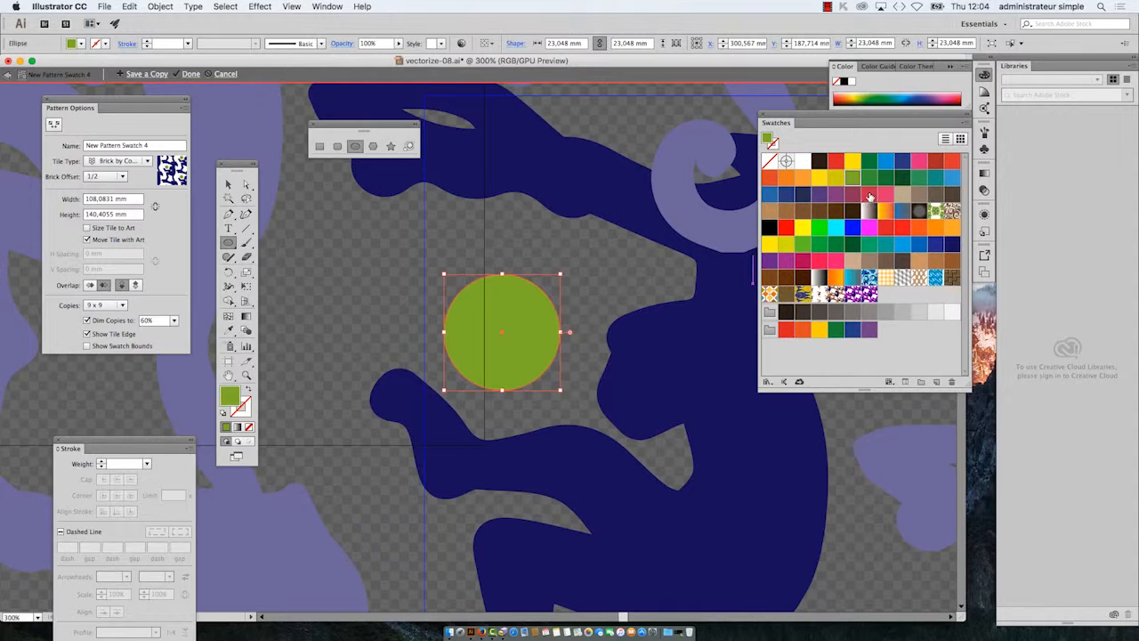
{"action": "left_click", "coordinate": [868, 193]}
{"action": "left_click", "coordinate": [934, 180]}
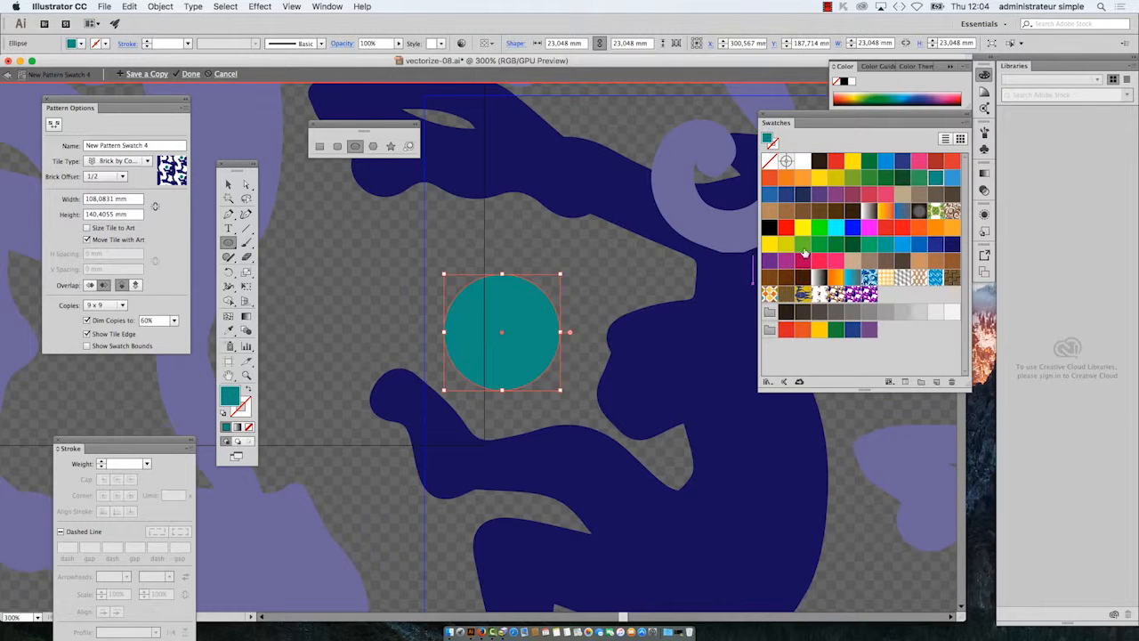
{"action": "left_click", "coordinate": [802, 211]}
{"action": "left_click", "coordinate": [770, 212]}
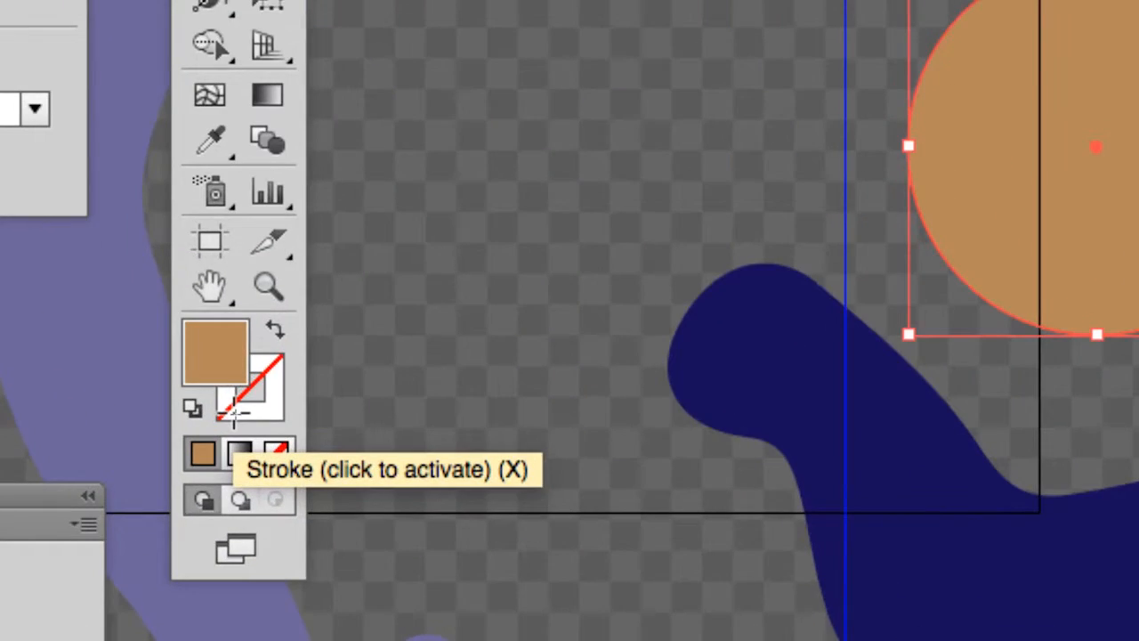
{"action": "left_click", "coordinate": [234, 411]}
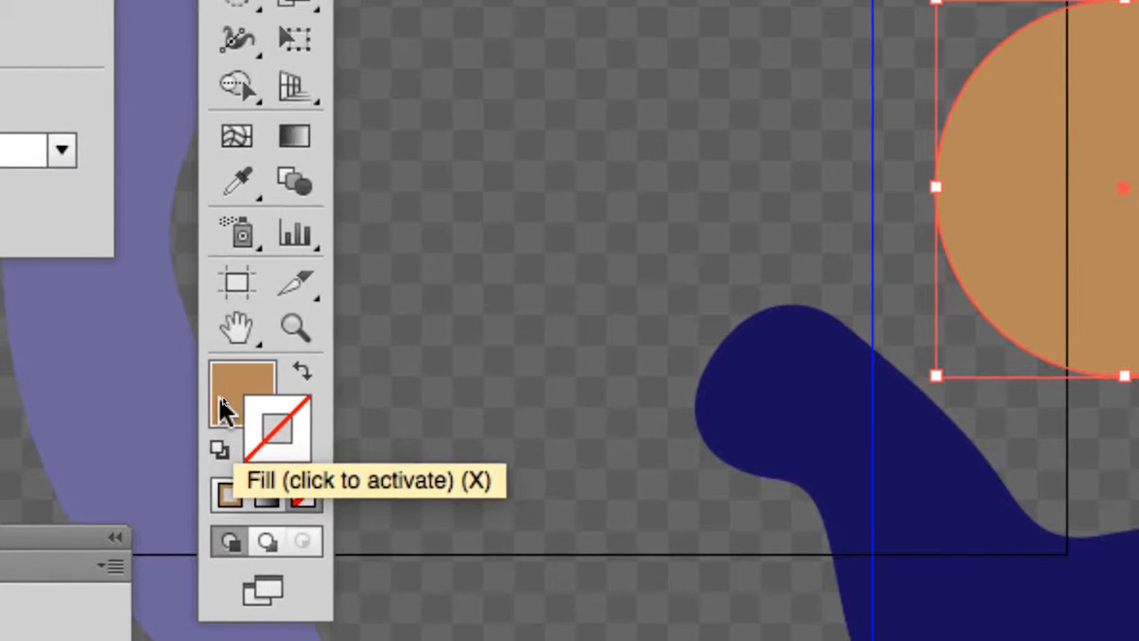
{"action": "left_click", "coordinate": [154, 338]}
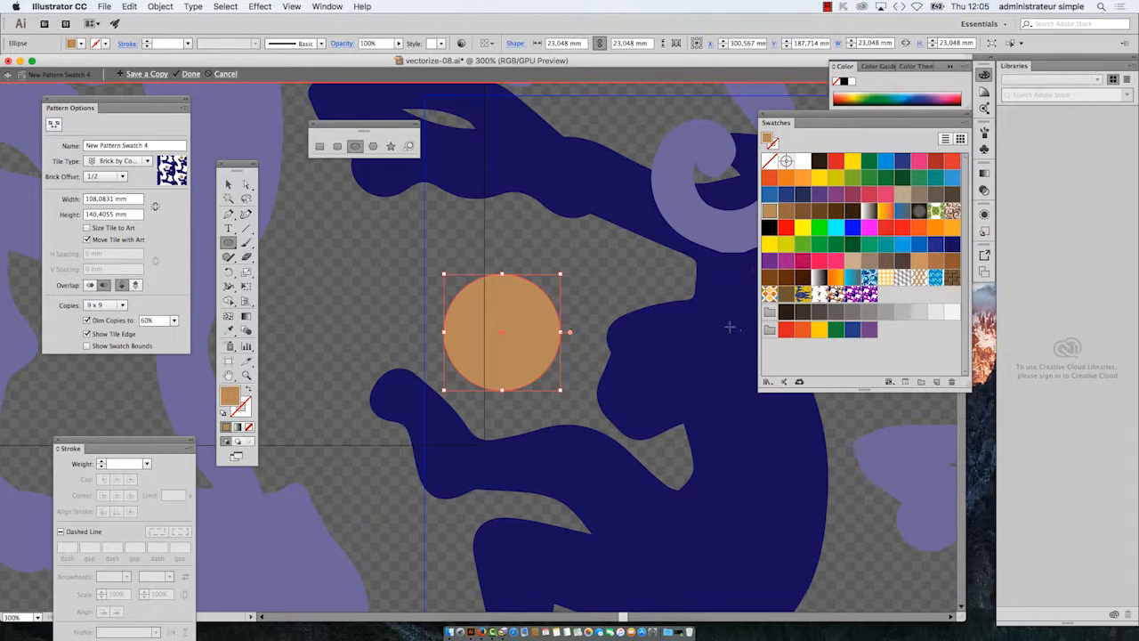
Open the Gems and Jewels gradient swatch library for the selected circle.
{"action": "scroll", "coordinate": [500, 347], "scroll_direction": "up", "scroll_amount": 1}
{"action": "scroll", "coordinate": [500, 347], "scroll_direction": "up", "scroll_amount": 3}
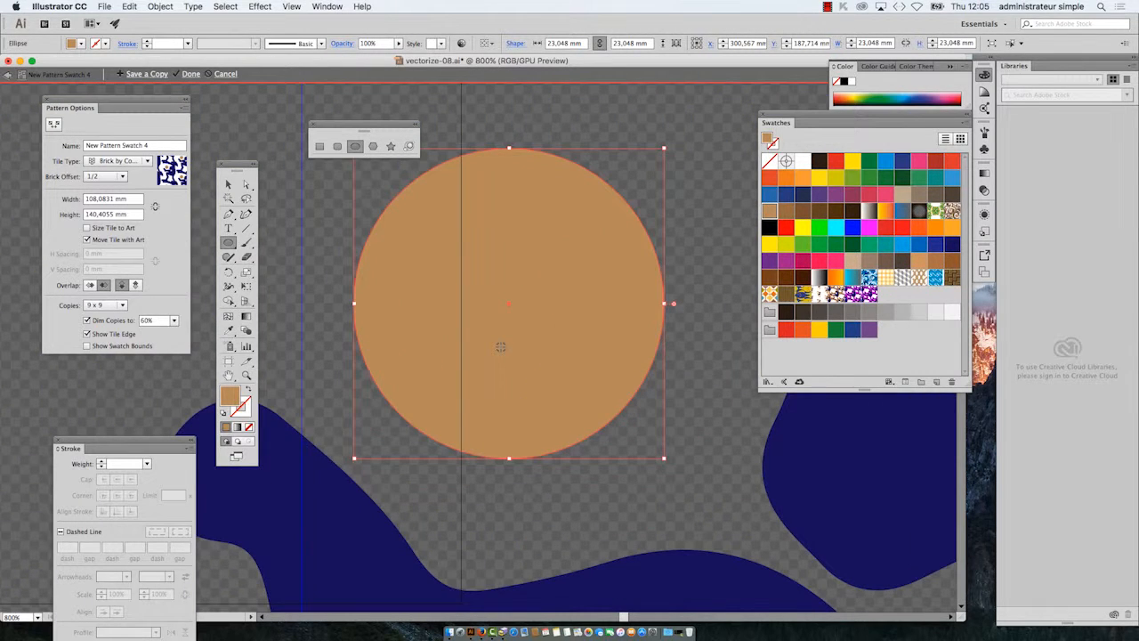
{"action": "scroll", "coordinate": [500, 347], "scroll_direction": "down", "scroll_amount": 1}
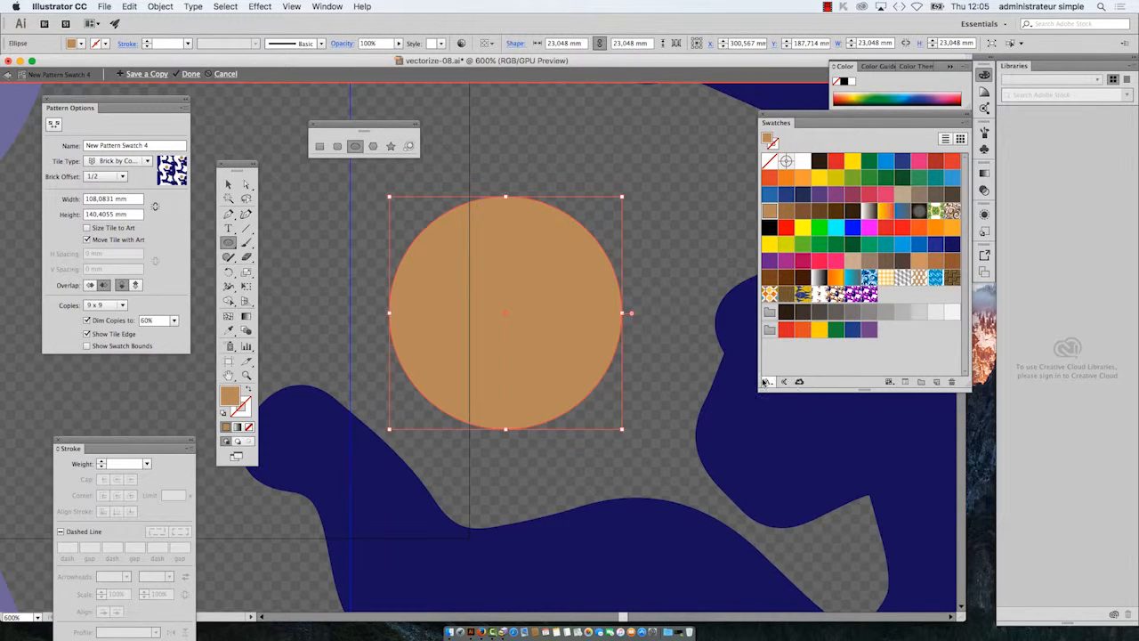
{"action": "left_click_drag", "start_coordinate": [780, 119], "coordinate": [732, 82]}
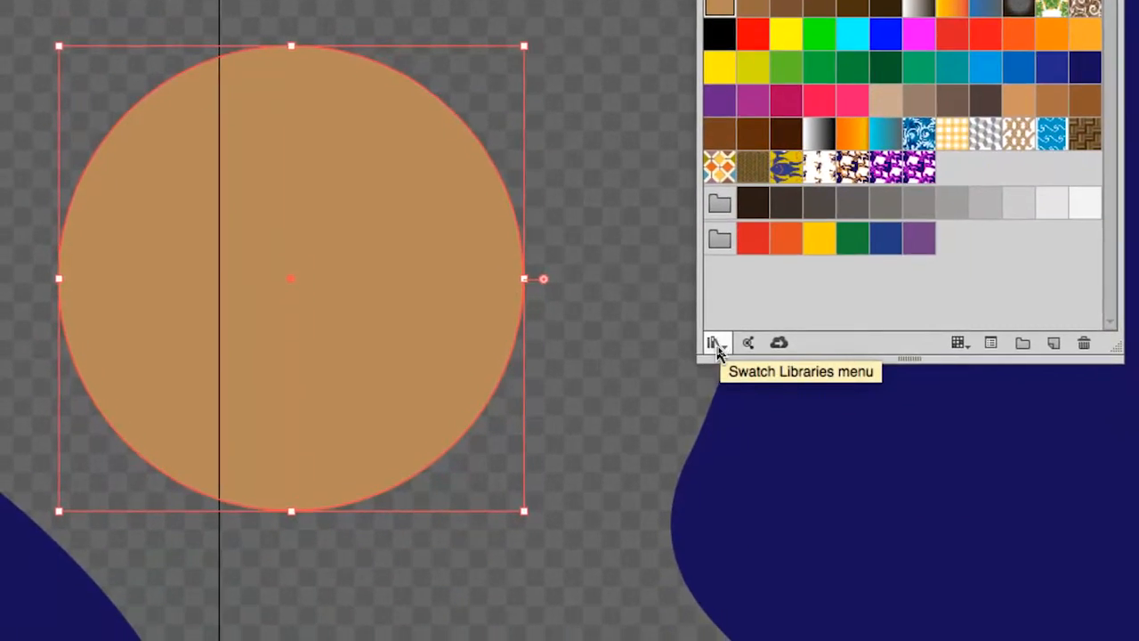
{"action": "left_click", "coordinate": [717, 348]}
{"action": "left_click", "coordinate": [719, 352]}
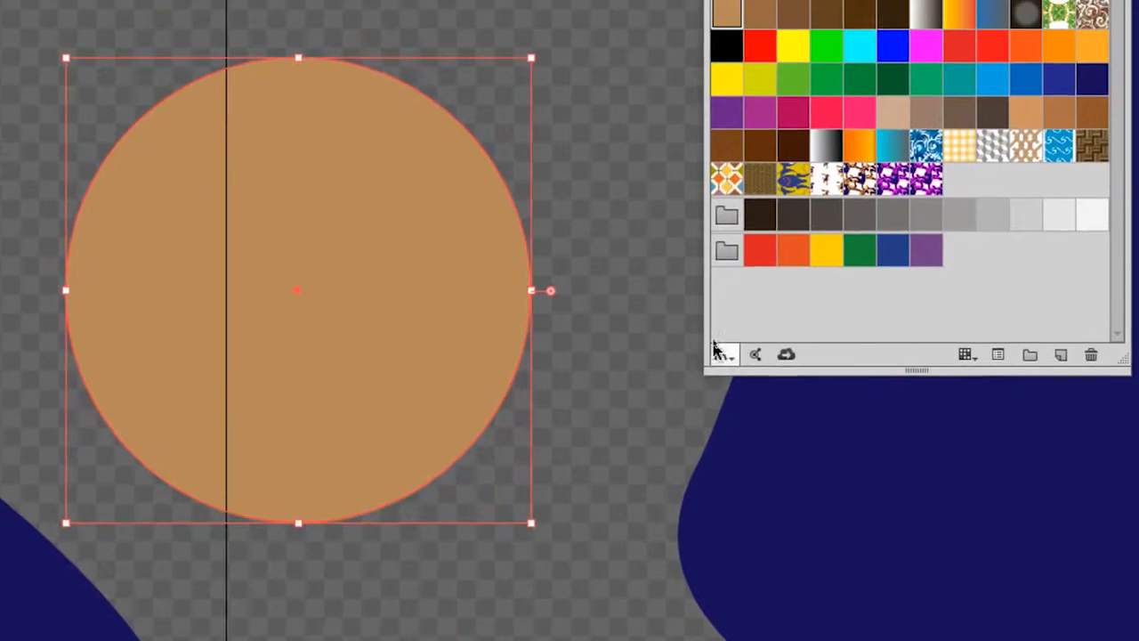
{"action": "left_click", "coordinate": [719, 353]}
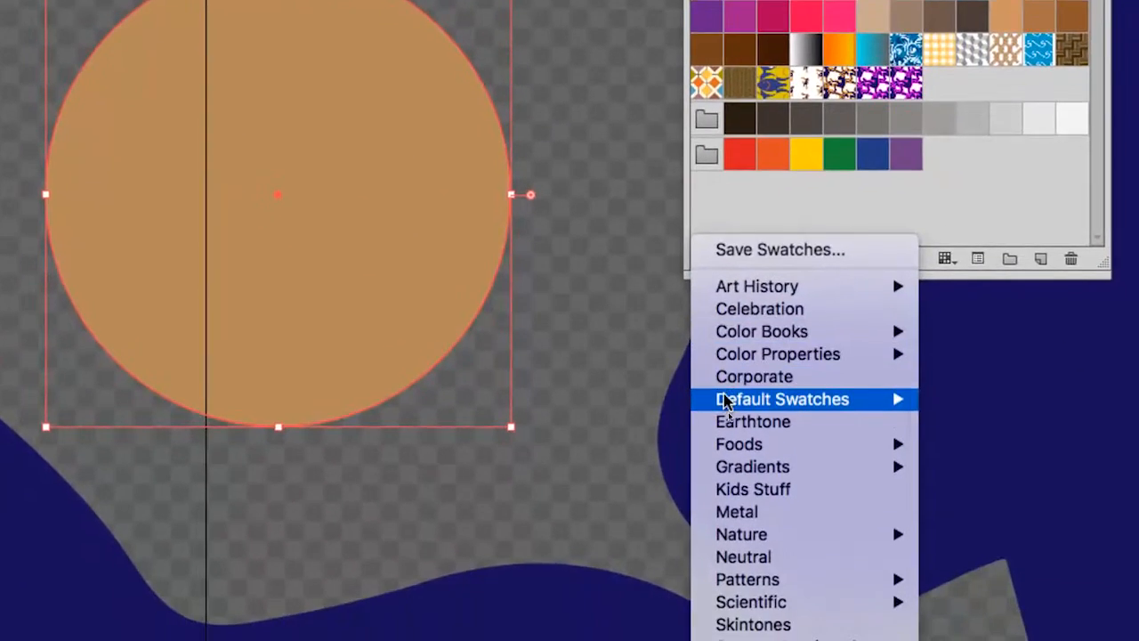
{"action": "mouse_move", "coordinate": [743, 506]}
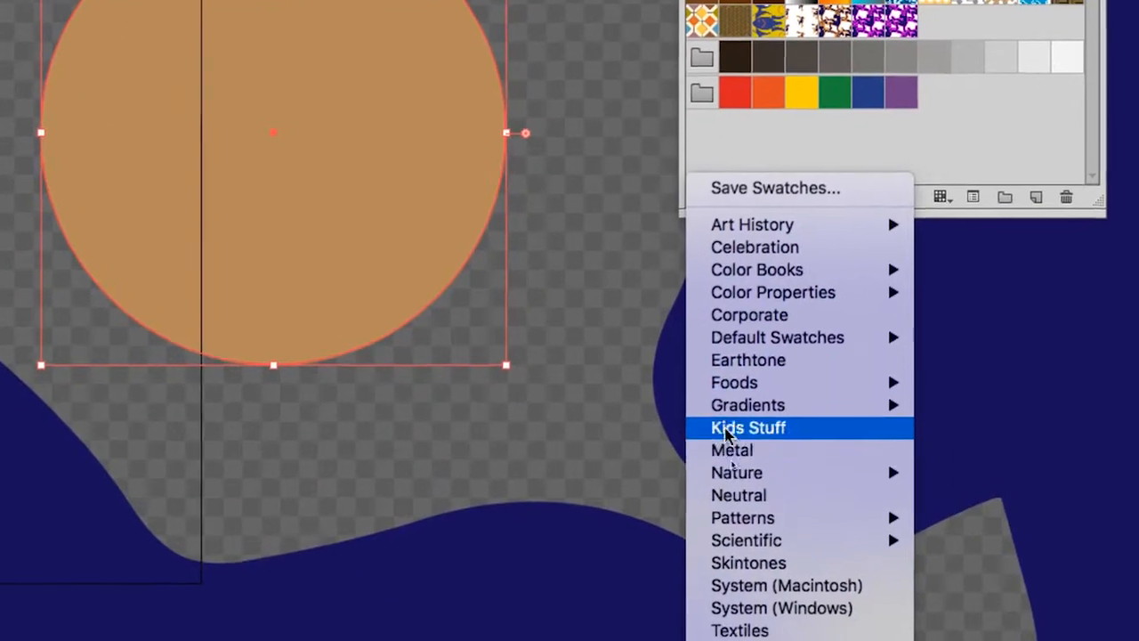
{"action": "mouse_move", "coordinate": [748, 459]}
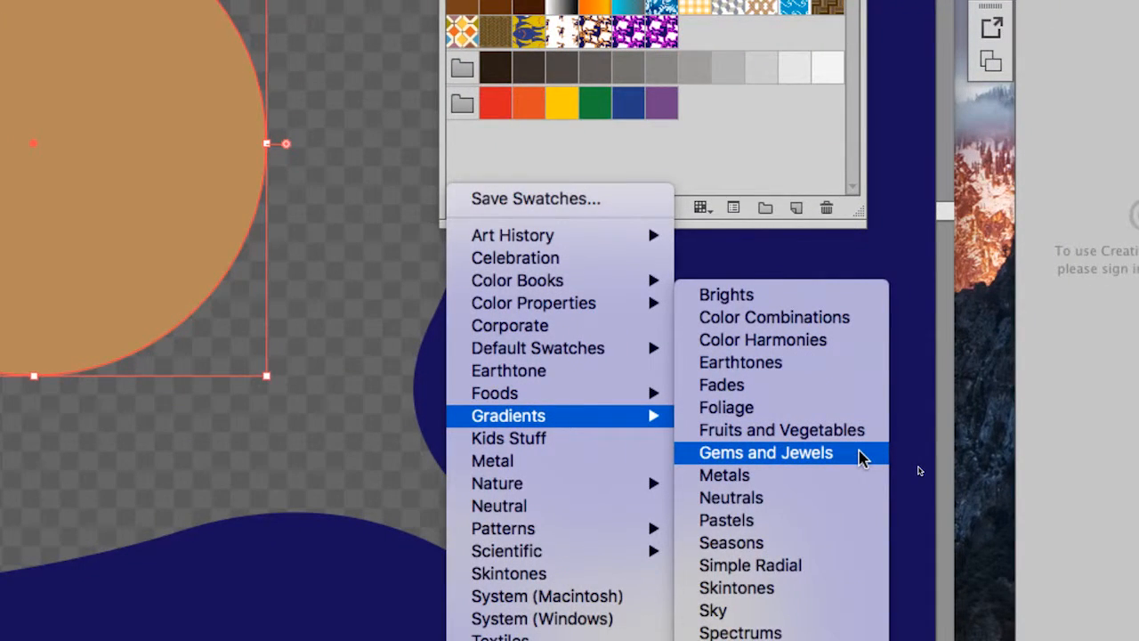
{"action": "left_click", "coordinate": [862, 456]}
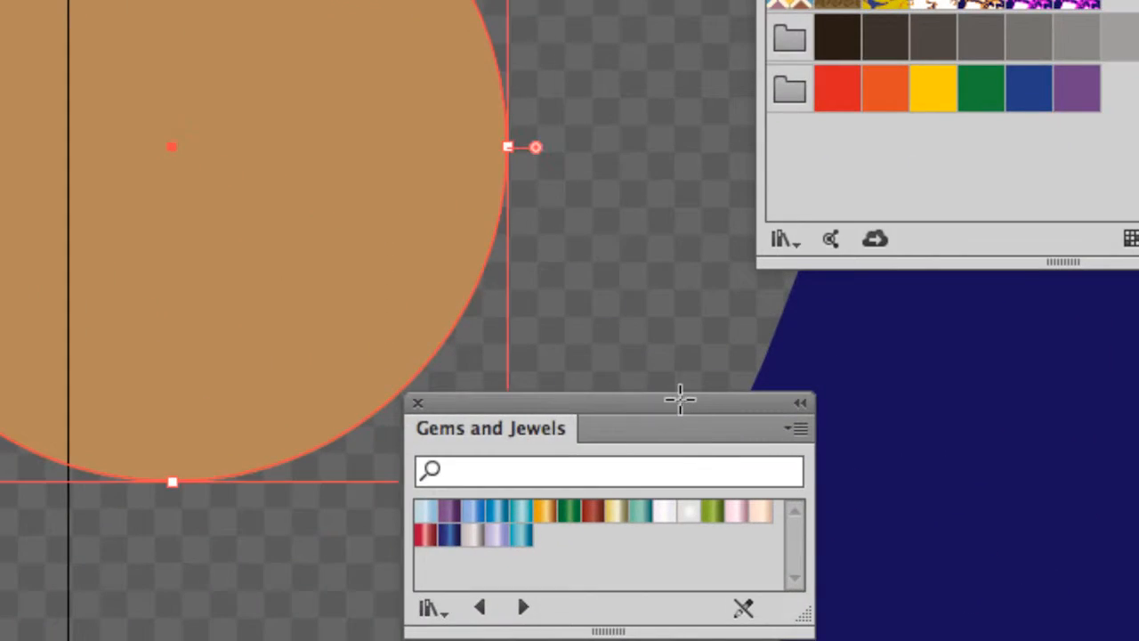
Move the Gems and Jewels library up over the circle, show its swatches as large thumbnails, and enlarge it to fit them all.
{"action": "left_click_drag", "start_coordinate": [681, 401], "coordinate": [669, 228]}
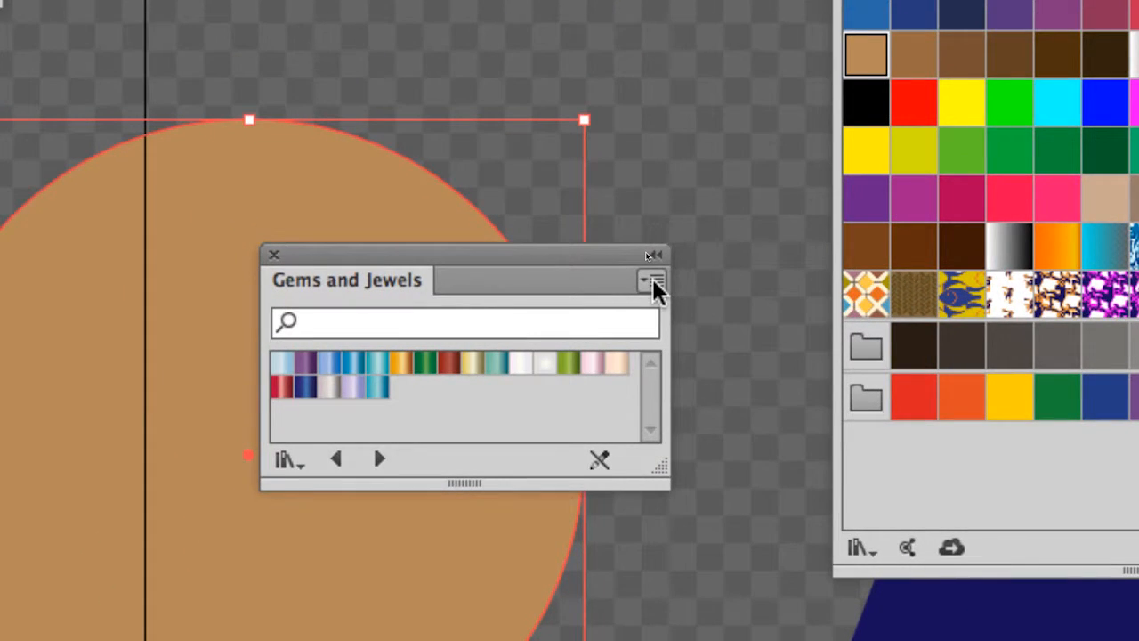
{"action": "left_click", "coordinate": [654, 280]}
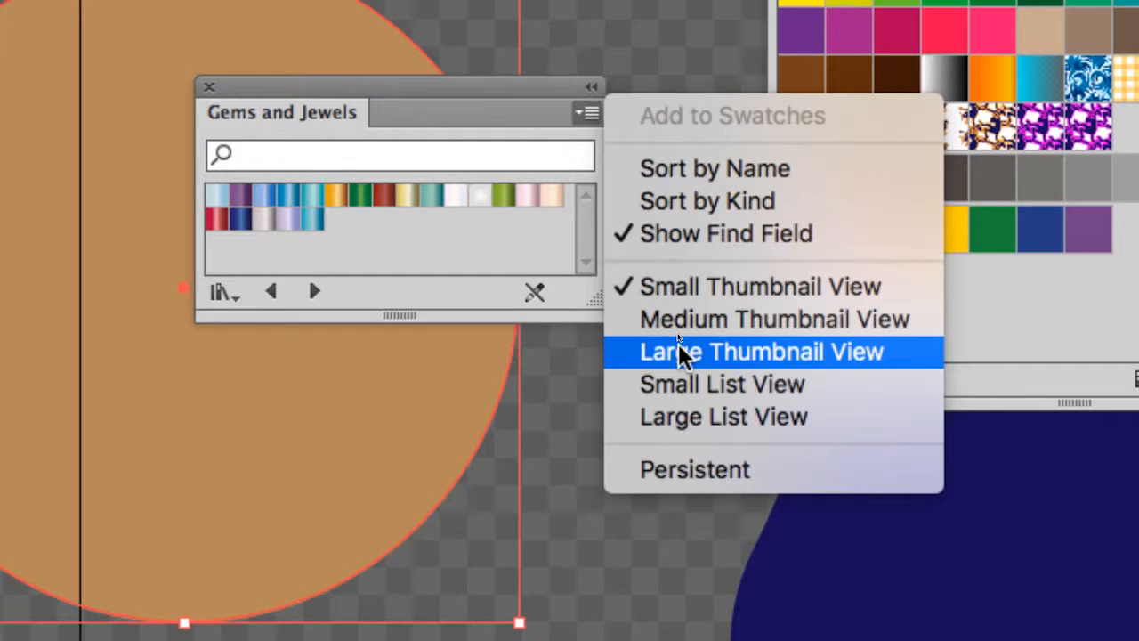
{"action": "left_click", "coordinate": [681, 352]}
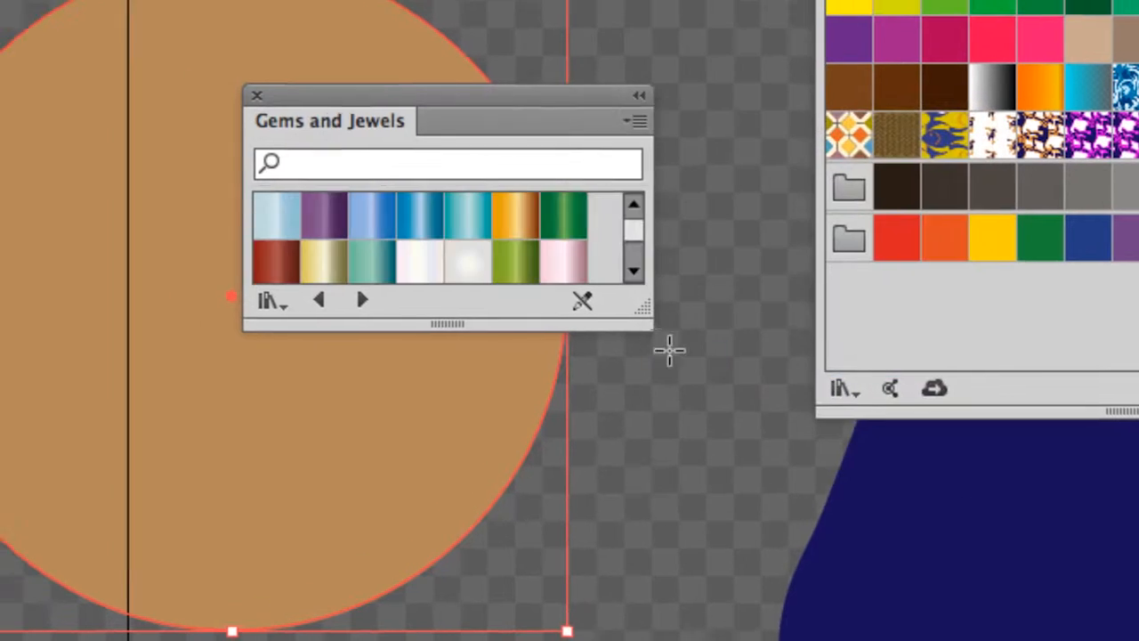
{"action": "left_click_drag", "start_coordinate": [653, 333], "coordinate": [670, 385]}
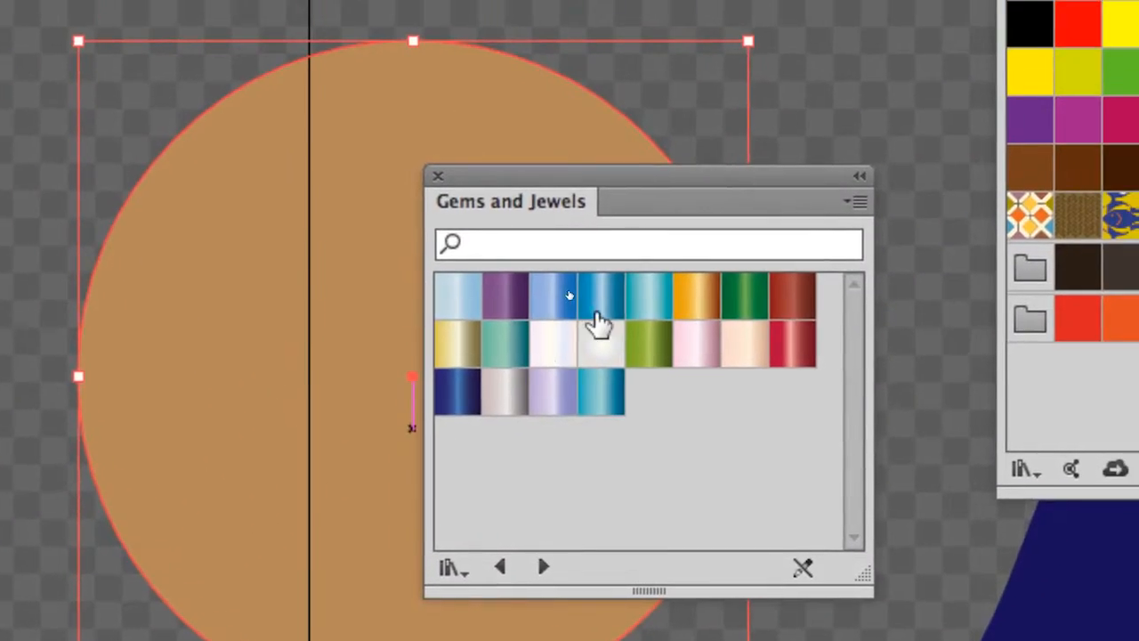
Try several Gems and Jewels gradients on the circle, including blue and green, and settle on the purple gradient.
{"action": "left_click", "coordinate": [644, 258]}
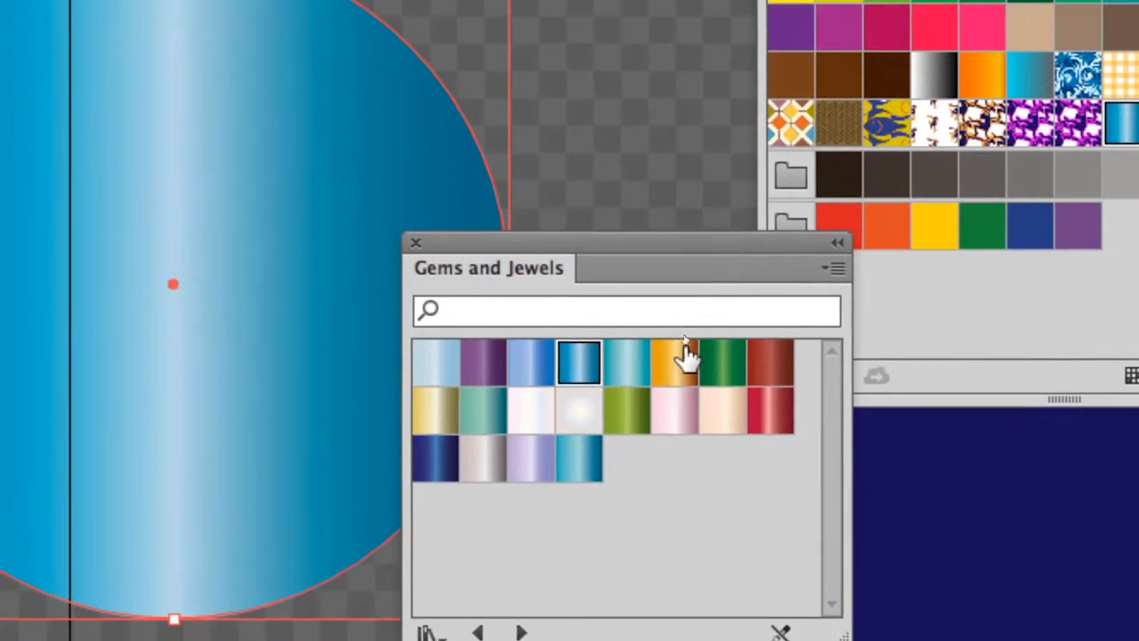
{"action": "left_click", "coordinate": [707, 394]}
{"action": "left_click", "coordinate": [759, 400]}
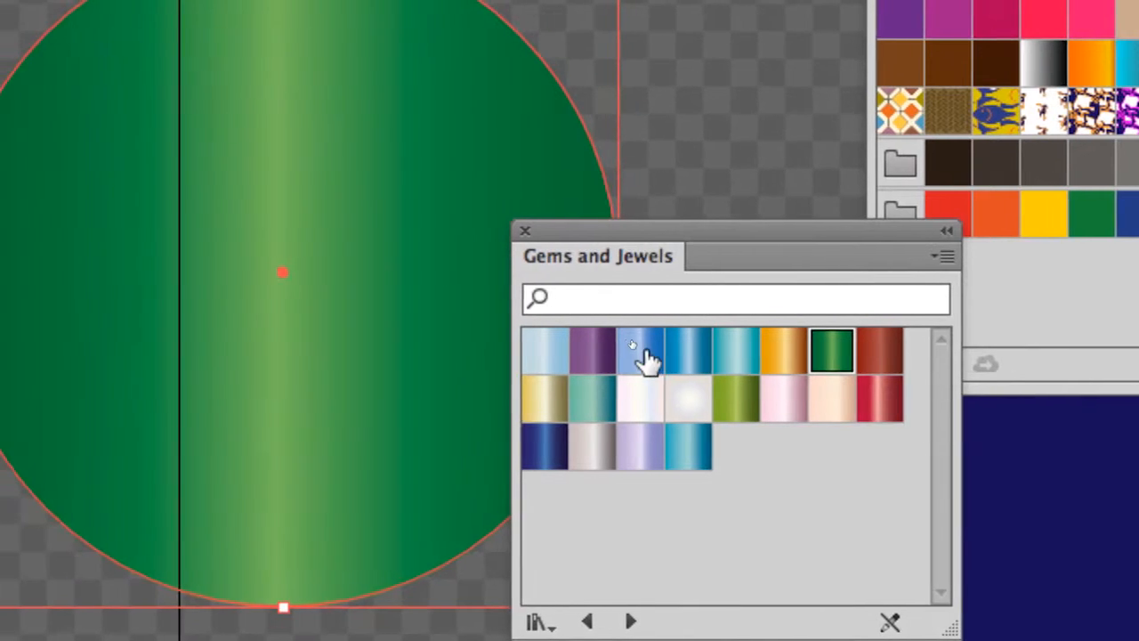
{"action": "left_click", "coordinate": [500, 352]}
{"action": "left_click", "coordinate": [456, 352]}
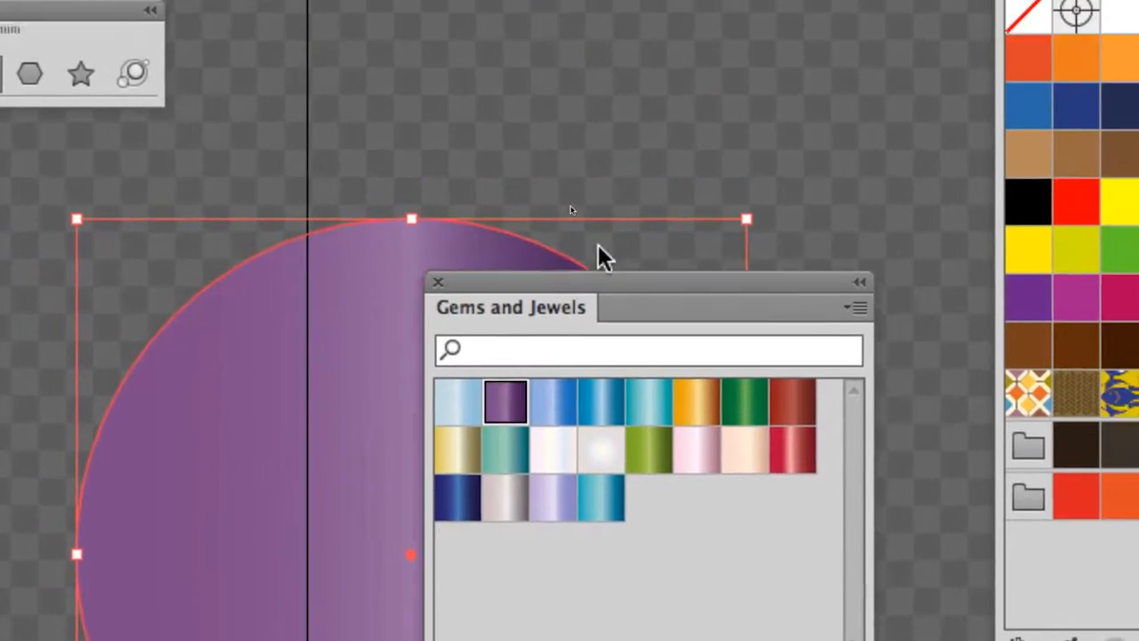
Reposition the Gems and Jewels library and look through the list of available swatch libraries.
{"action": "left_click_drag", "start_coordinate": [598, 244], "coordinate": [588, 168]}
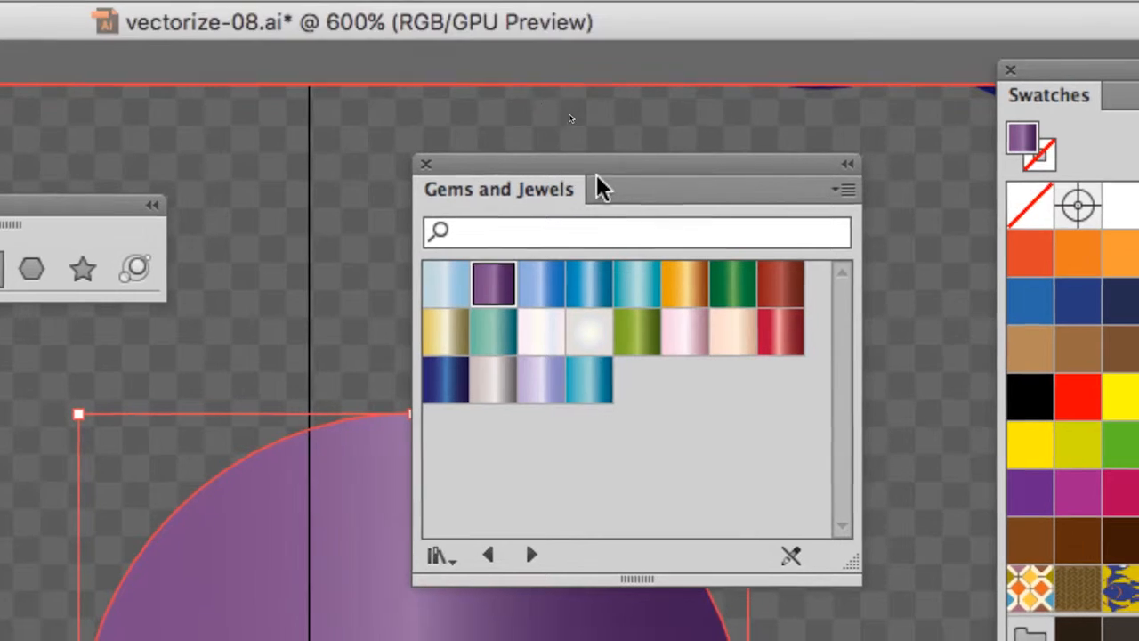
{"action": "left_click_drag", "start_coordinate": [635, 170], "coordinate": [671, 162]}
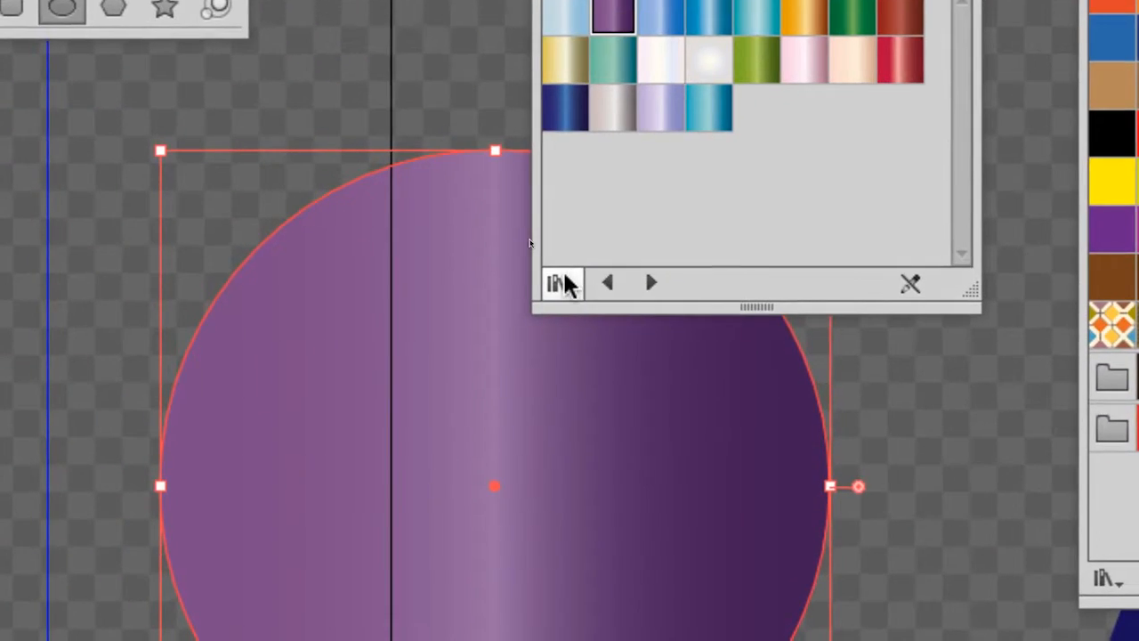
{"action": "left_click", "coordinate": [155, 55]}
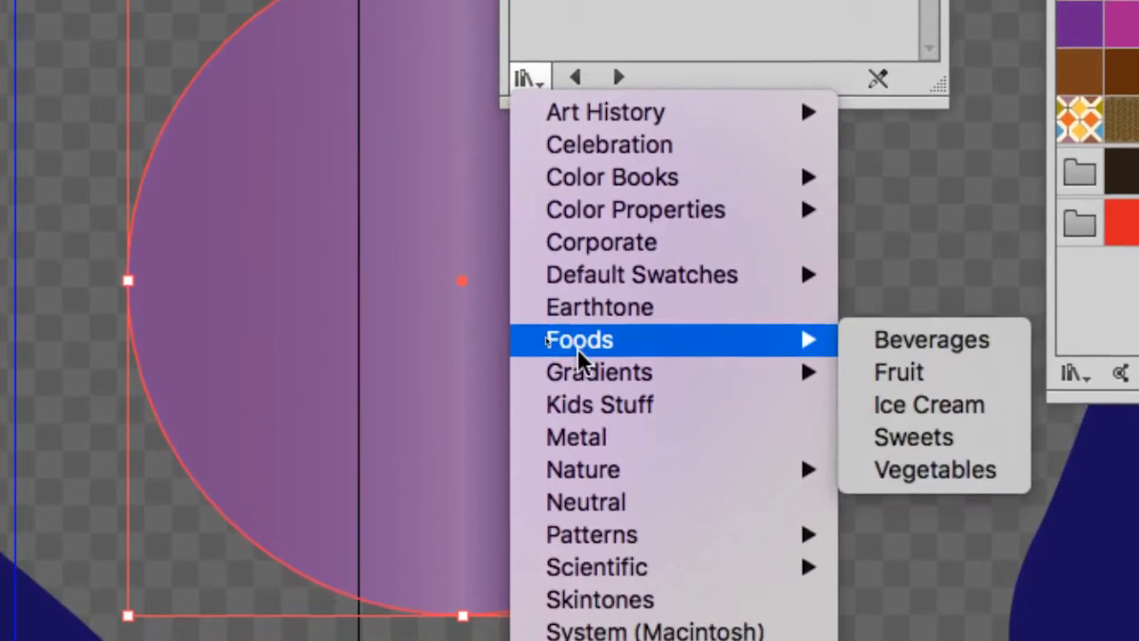
{"action": "mouse_move", "coordinate": [812, 445]}
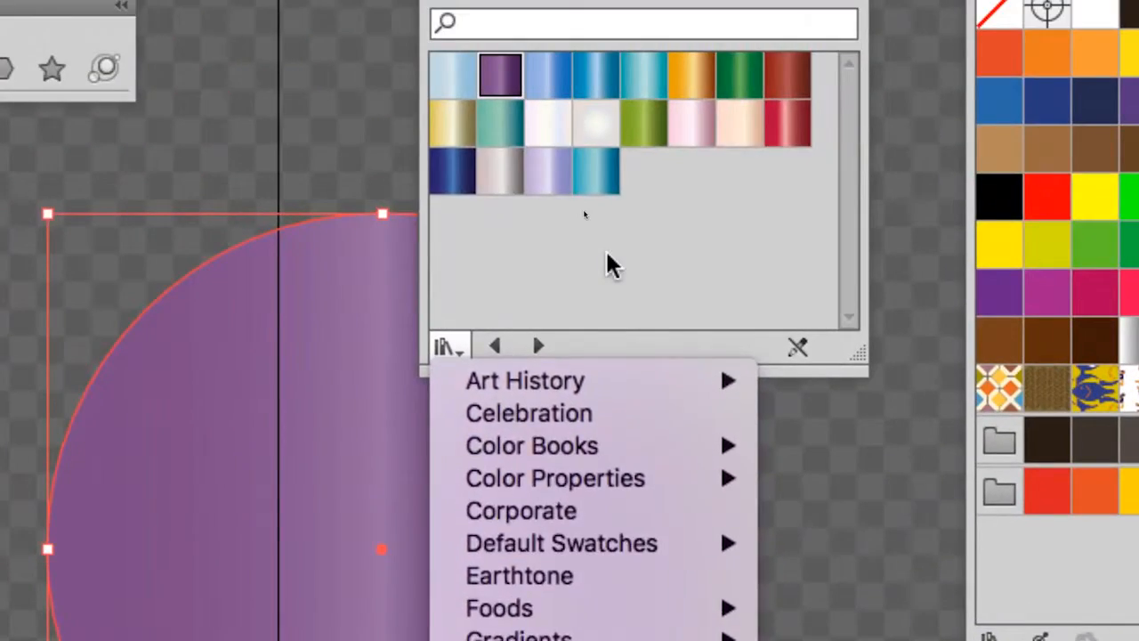
{"action": "left_click", "coordinate": [605, 248]}
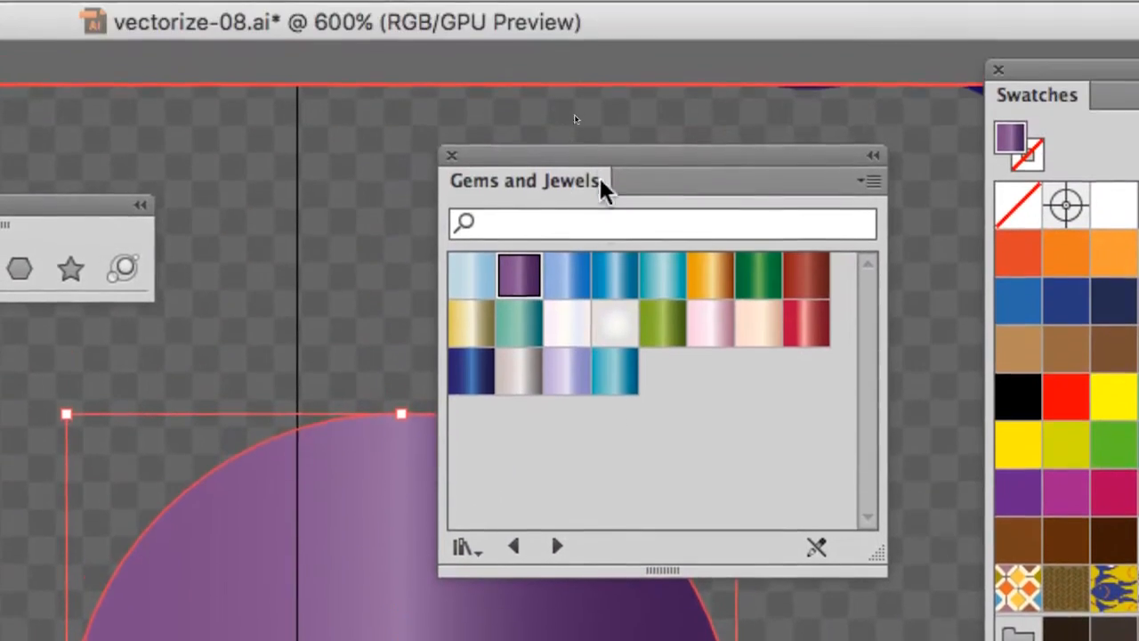
{"action": "left_click_drag", "start_coordinate": [600, 182], "coordinate": [591, 272]}
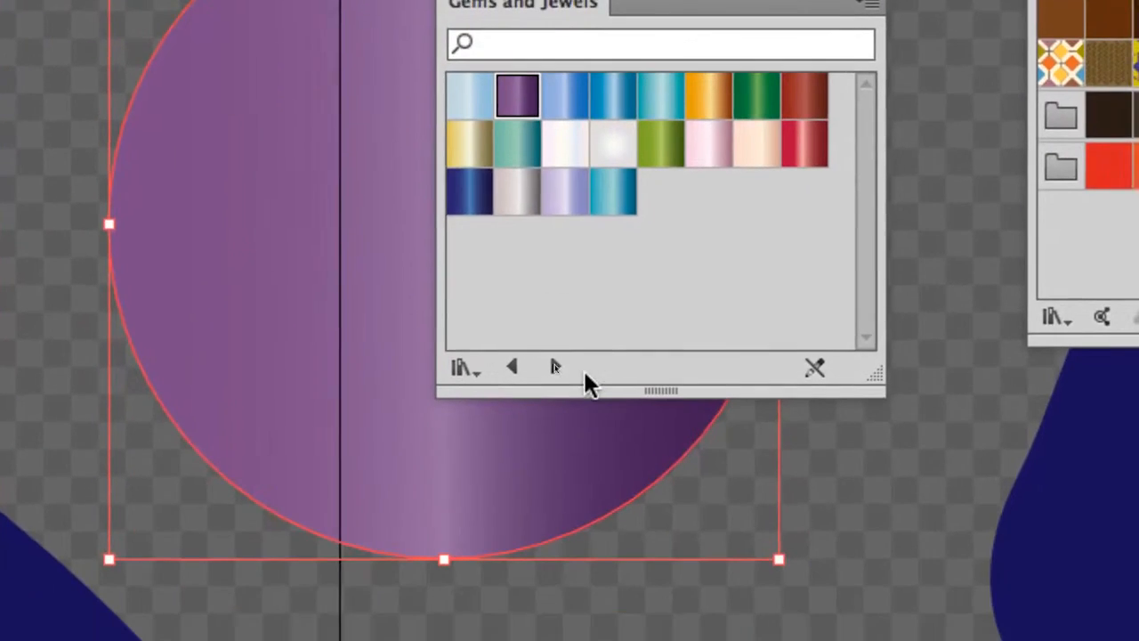
Browse forward through the swatch libraries, including Metals, Neutrals, Seasons, Skintones, Spectrums and Vignettes, up to the library of solid colour groups.
{"action": "left_click", "coordinate": [573, 367]}
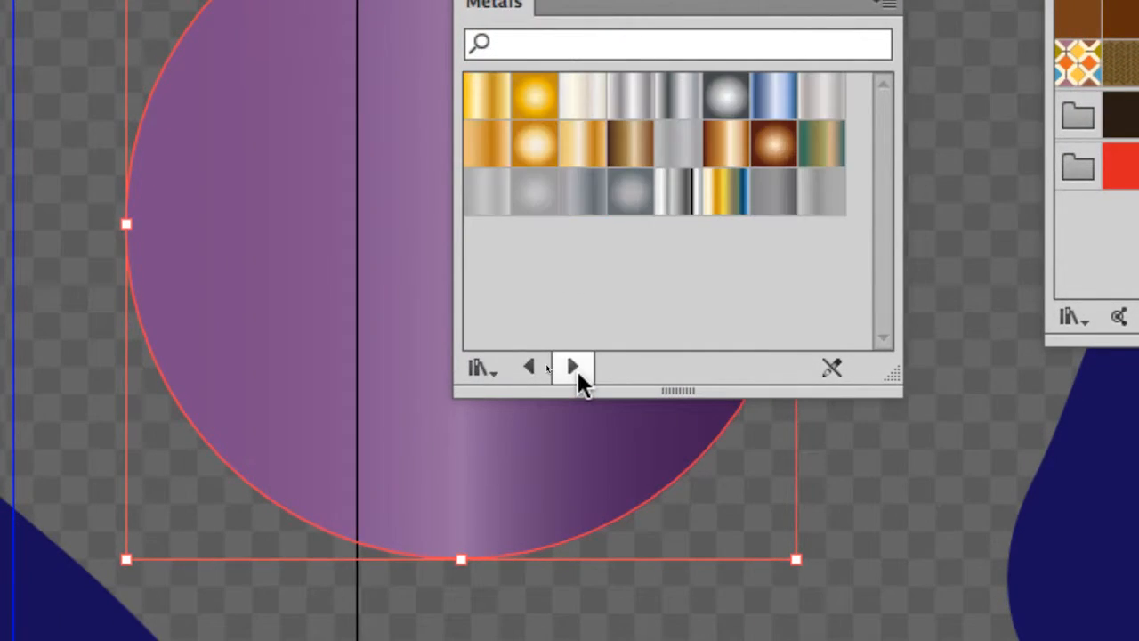
{"action": "left_click", "coordinate": [578, 371]}
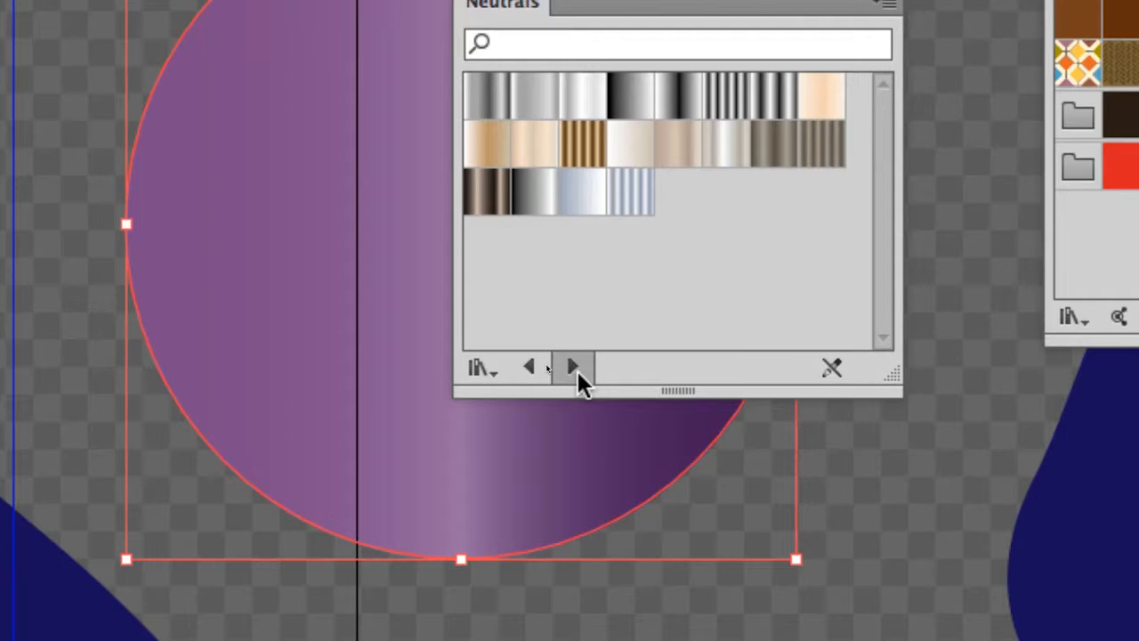
{"action": "left_click", "coordinate": [578, 371]}
{"action": "left_click", "coordinate": [577, 371]}
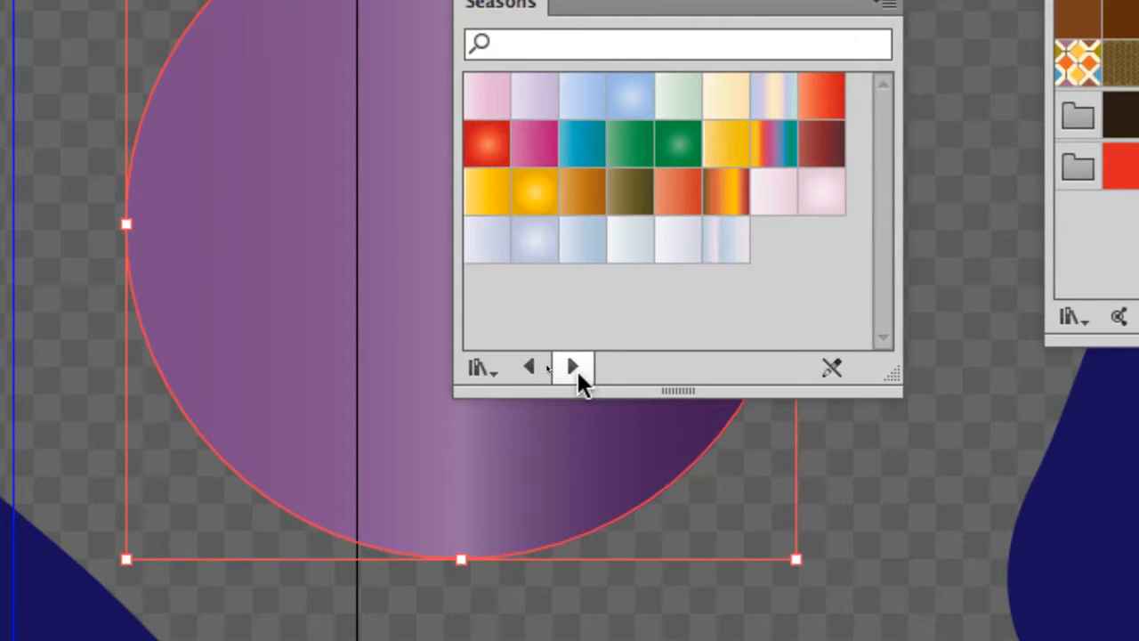
{"action": "left_click", "coordinate": [577, 371]}
{"action": "left_click", "coordinate": [577, 371]}
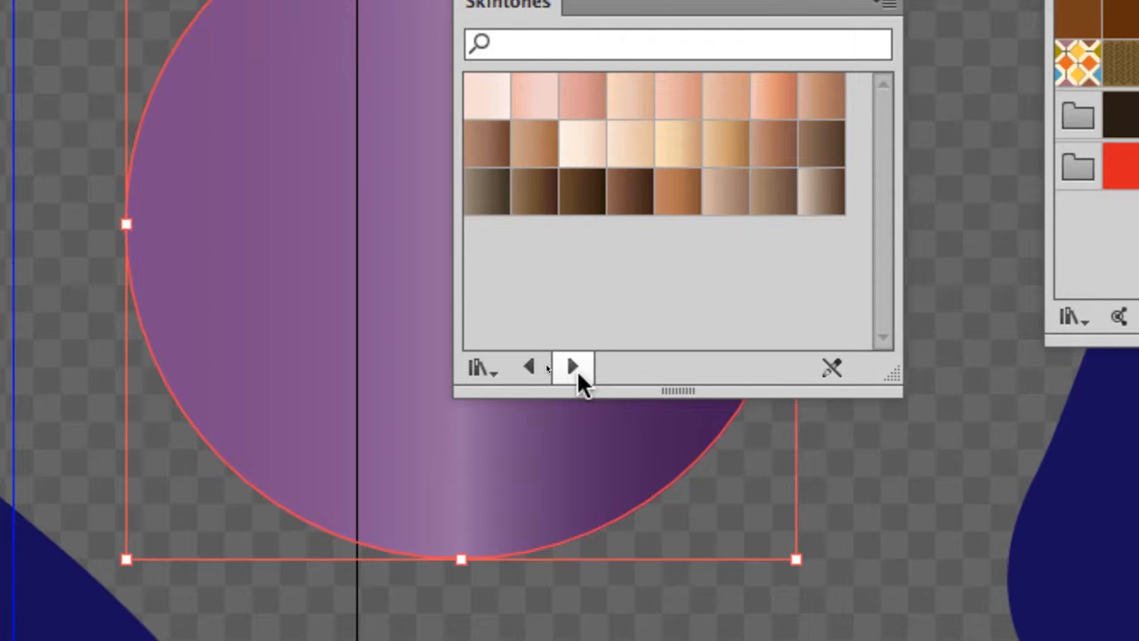
{"action": "left_click", "coordinate": [577, 371]}
{"action": "left_click", "coordinate": [578, 371]}
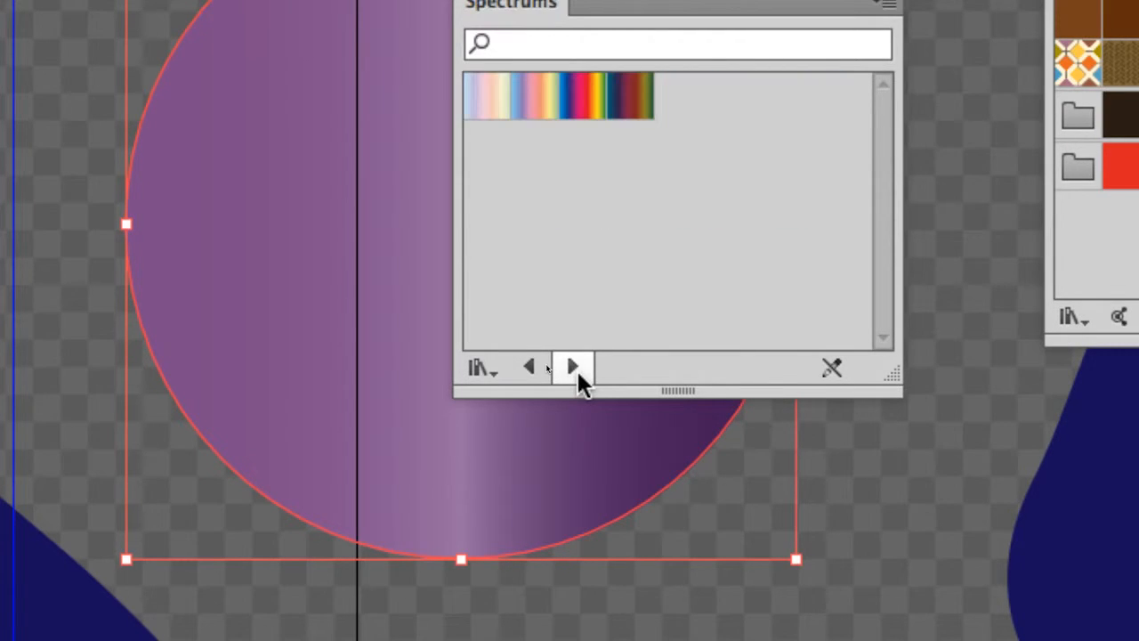
{"action": "left_click", "coordinate": [578, 371]}
{"action": "left_click", "coordinate": [577, 371]}
{"action": "left_click", "coordinate": [578, 371]}
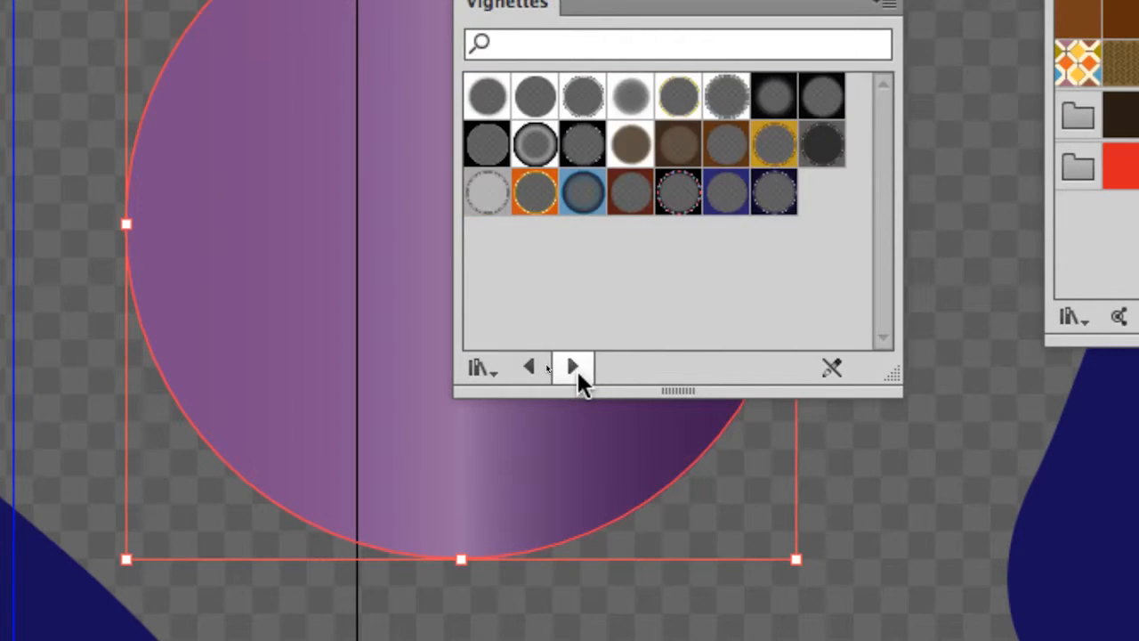
{"action": "left_click", "coordinate": [577, 371]}
{"action": "left_click", "coordinate": [577, 368]}
{"action": "left_click", "coordinate": [577, 368]}
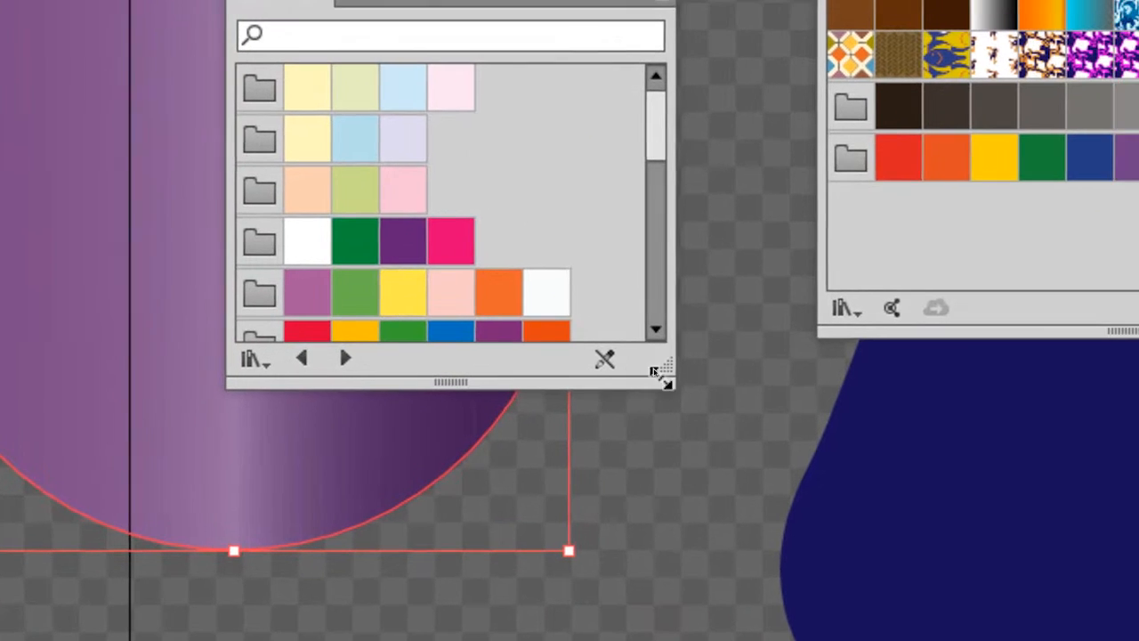
Return from the colour-group library to the Wood gradients and resize the library to fit its swatches.
{"action": "left_click_drag", "start_coordinate": [890, 380], "coordinate": [702, 386]}
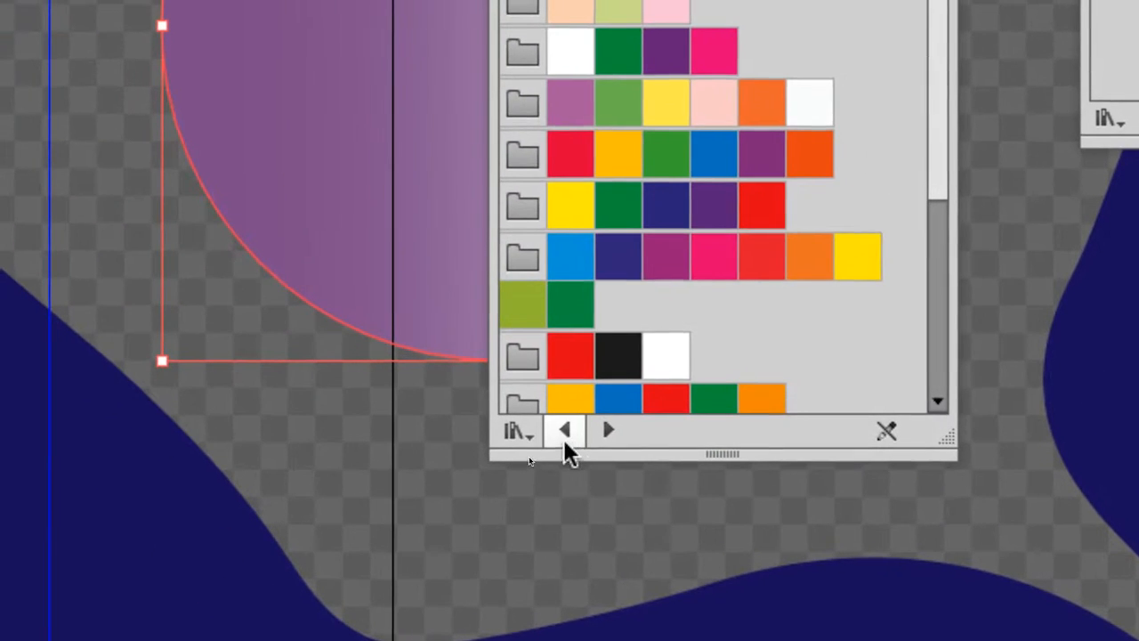
{"action": "left_click", "coordinate": [566, 436]}
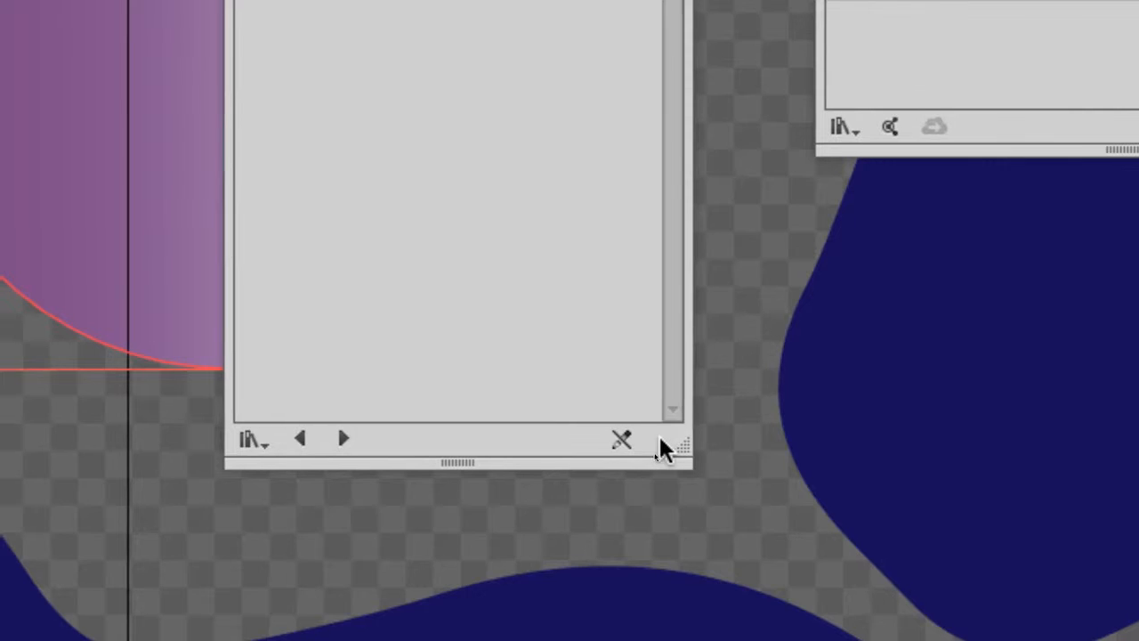
{"action": "left_click_drag", "start_coordinate": [669, 439], "coordinate": [669, 391]}
{"action": "left_click_drag", "start_coordinate": [626, 267], "coordinate": [610, 356]}
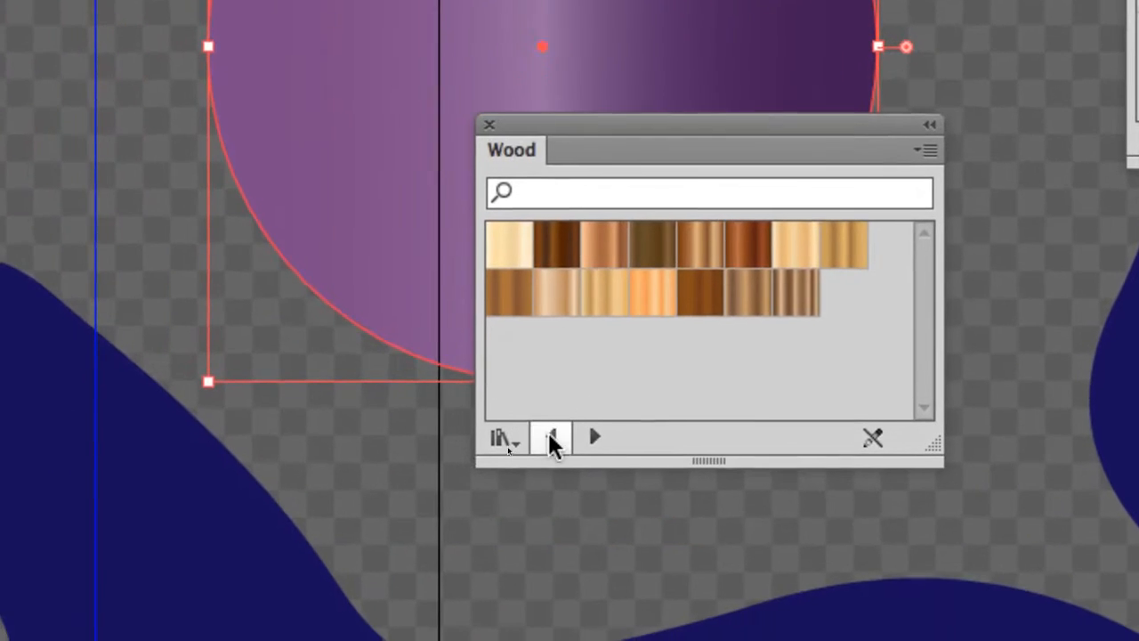
Browse backward from the Wood gradients through Spectrums, Neutrals and Fades to the Sweets library.
{"action": "left_click", "coordinate": [549, 434]}
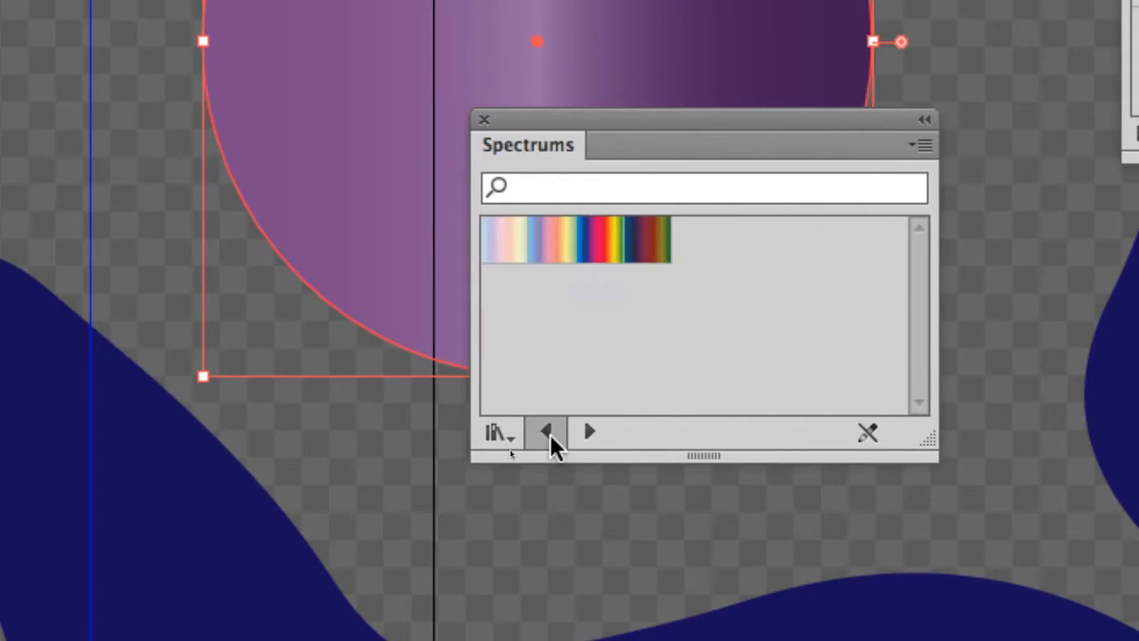
{"action": "left_click", "coordinate": [547, 433]}
{"action": "left_click", "coordinate": [547, 432]}
{"action": "left_click", "coordinate": [547, 433]}
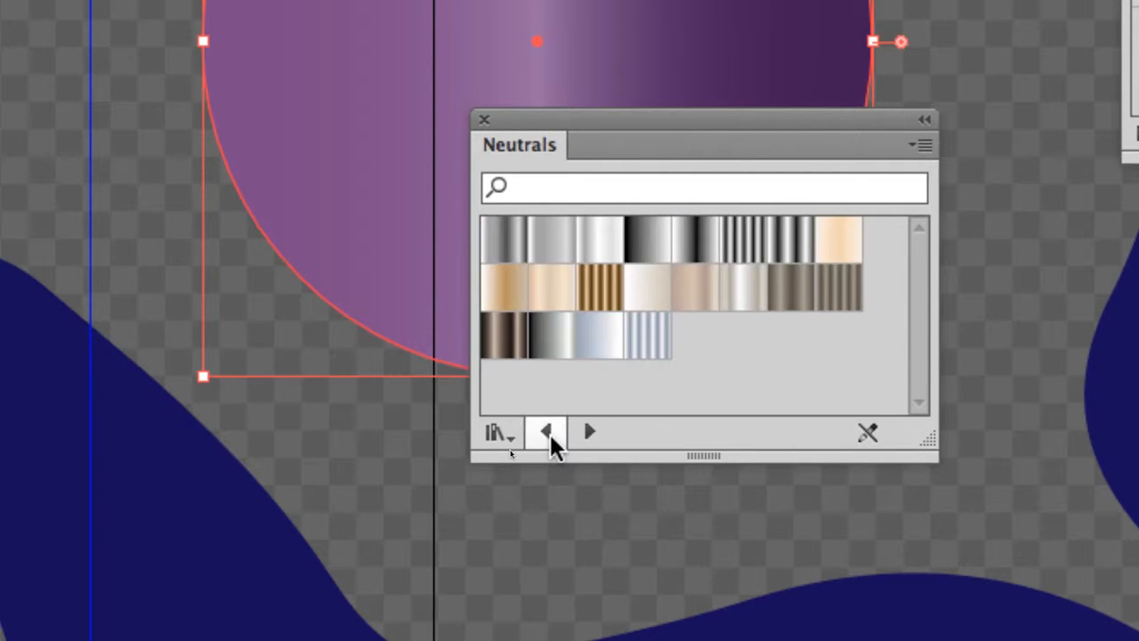
{"action": "left_click", "coordinate": [547, 433]}
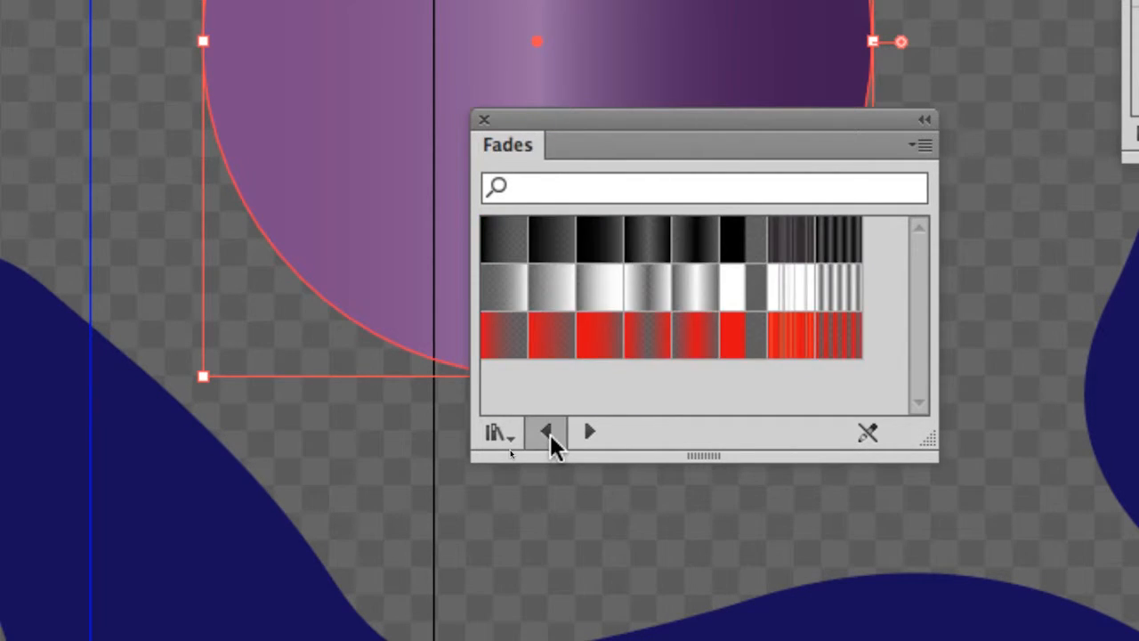
{"action": "left_click", "coordinate": [547, 433]}
{"action": "left_click", "coordinate": [547, 433]}
{"action": "left_click", "coordinate": [547, 432]}
{"action": "left_click", "coordinate": [547, 432]}
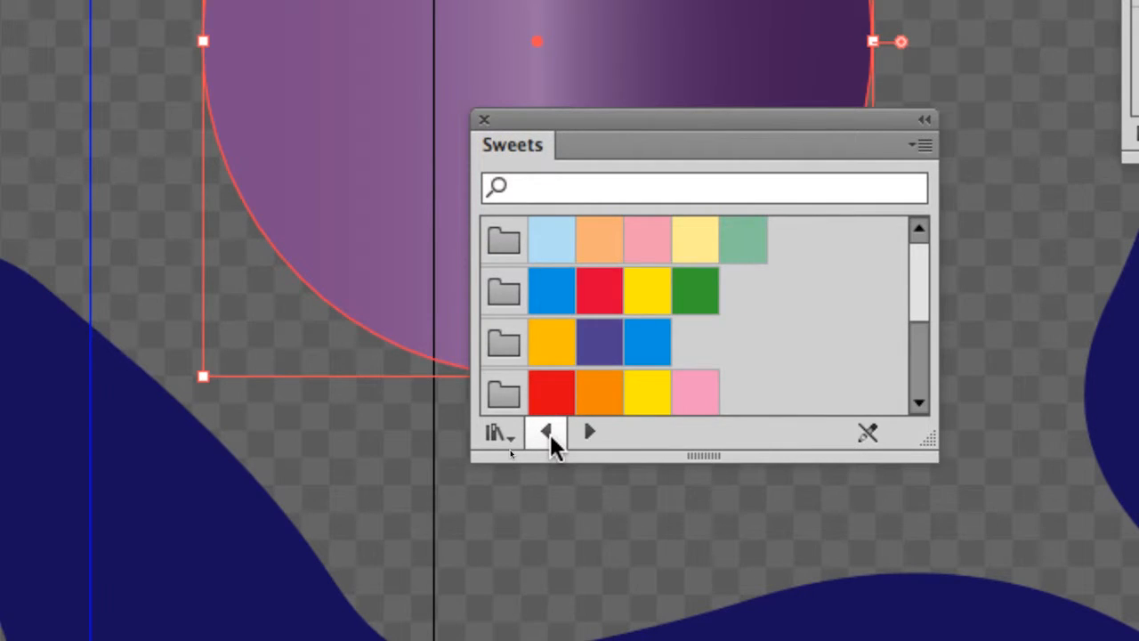
Step forward past Color Combinations to the Earthtones gradient library and enlarge it to show all its swatches.
{"action": "left_click", "coordinate": [589, 433]}
{"action": "left_click", "coordinate": [589, 432]}
{"action": "left_click", "coordinate": [589, 433]}
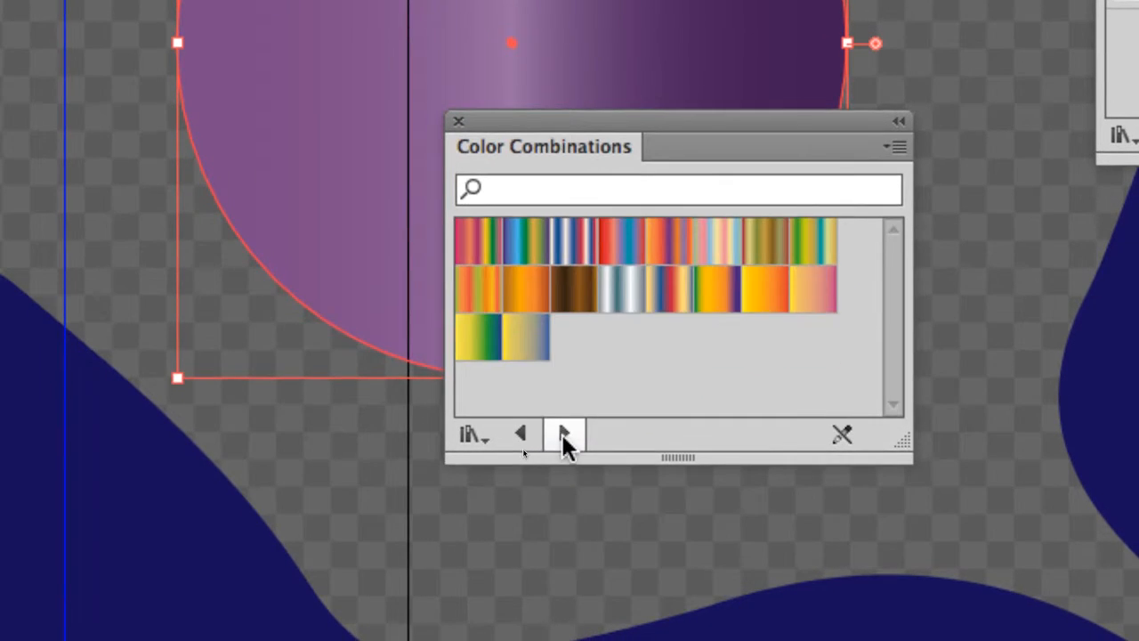
{"action": "left_click", "coordinate": [563, 433]}
{"action": "left_click", "coordinate": [563, 434]}
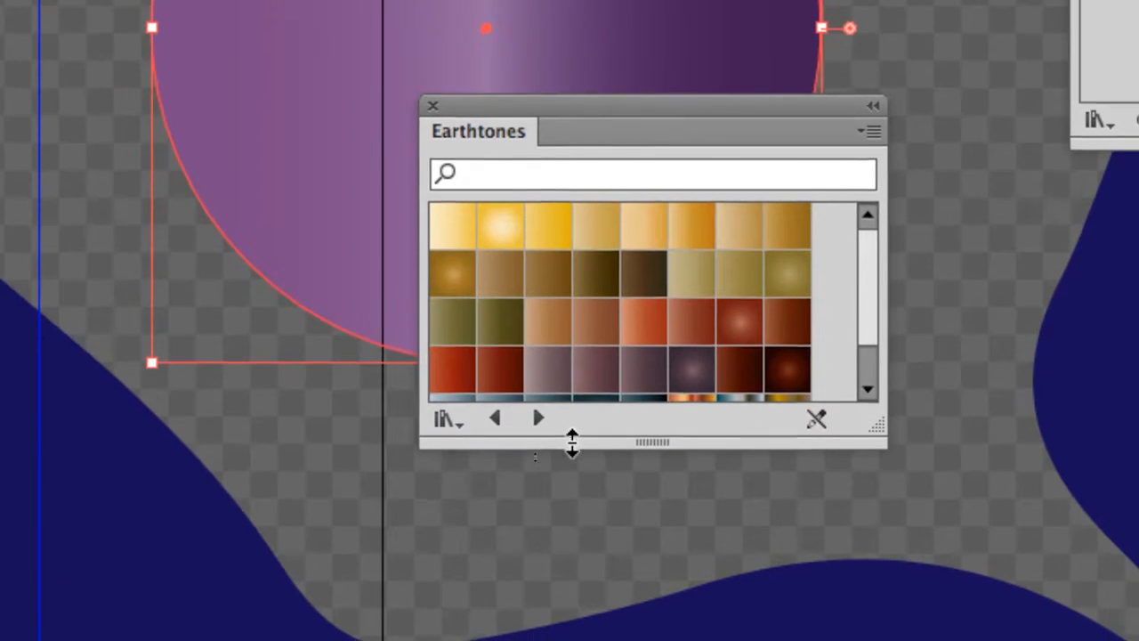
{"action": "left_click_drag", "start_coordinate": [586, 447], "coordinate": [608, 525]}
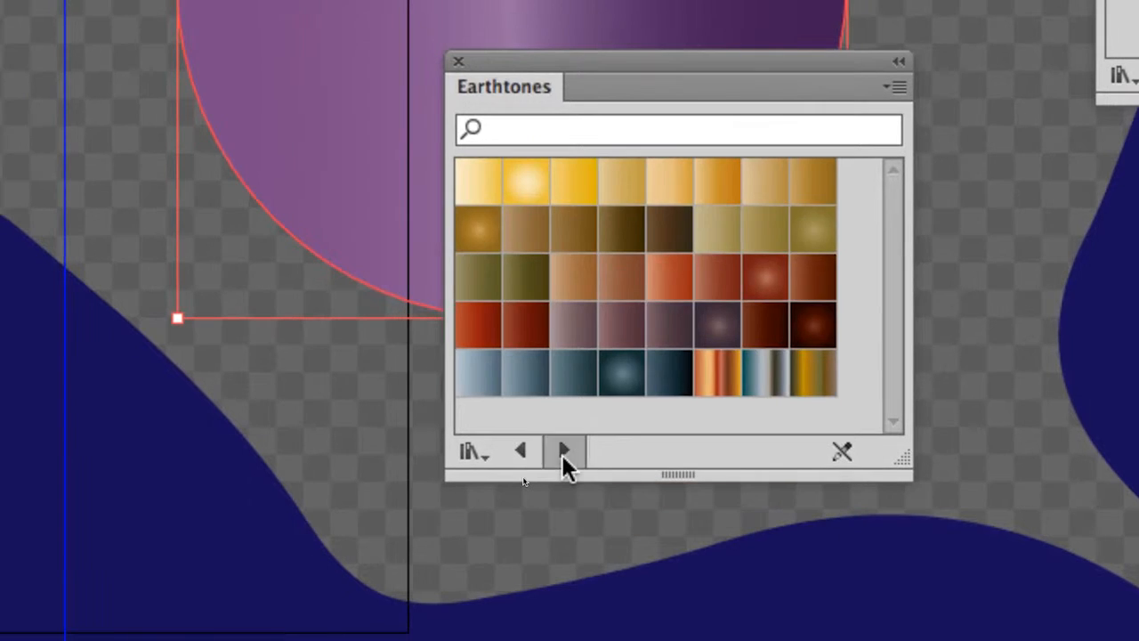
Browse onward through the Foliage and the Fruits and Vegetables gradient libraries.
{"action": "left_click", "coordinate": [452, 636]}
{"action": "left_click", "coordinate": [564, 454]}
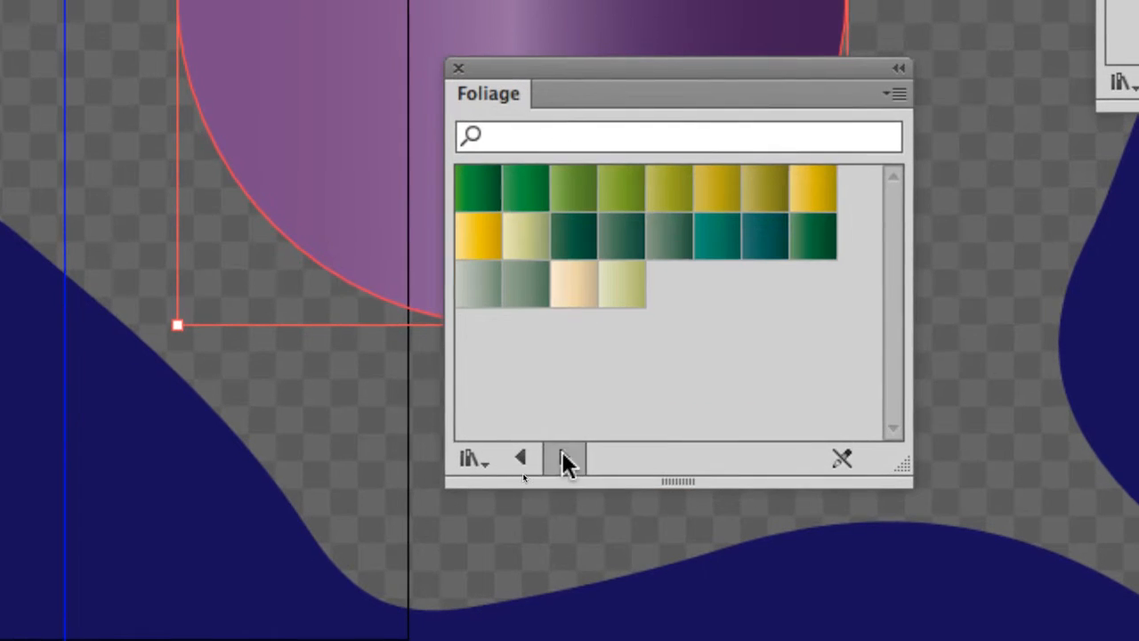
{"action": "left_click", "coordinate": [565, 454]}
{"action": "left_click", "coordinate": [564, 454]}
{"action": "left_click", "coordinate": [524, 454]}
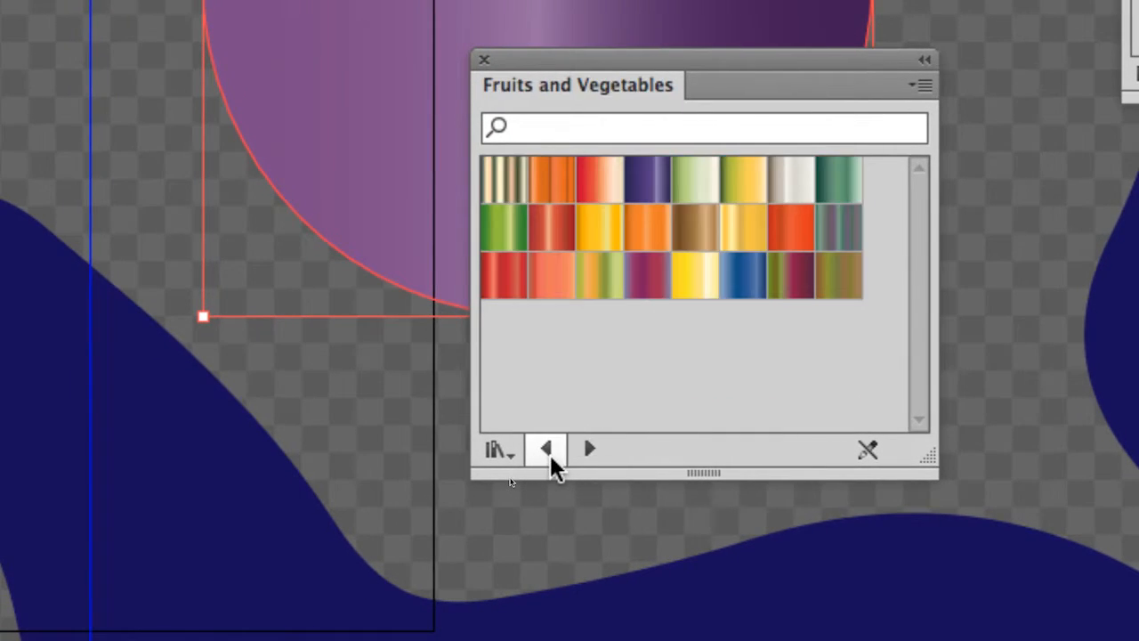
Fill the circle with the Fade to White 1 gradient from the Fades library and move the library clear of the circle.
{"action": "left_click", "coordinate": [549, 453]}
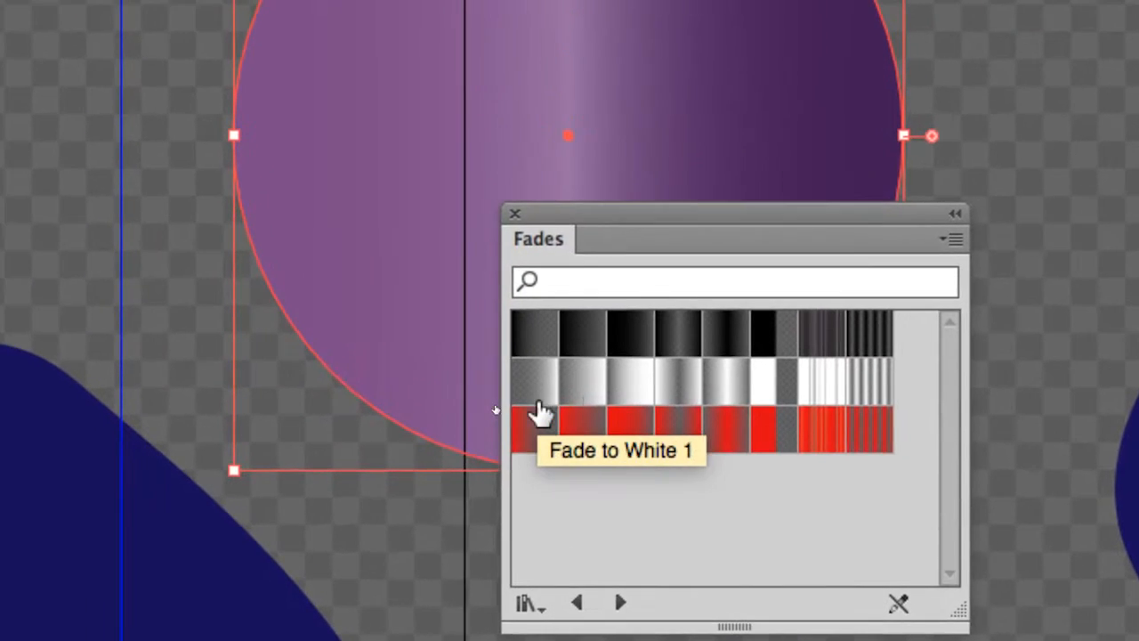
{"action": "left_click", "coordinate": [491, 290]}
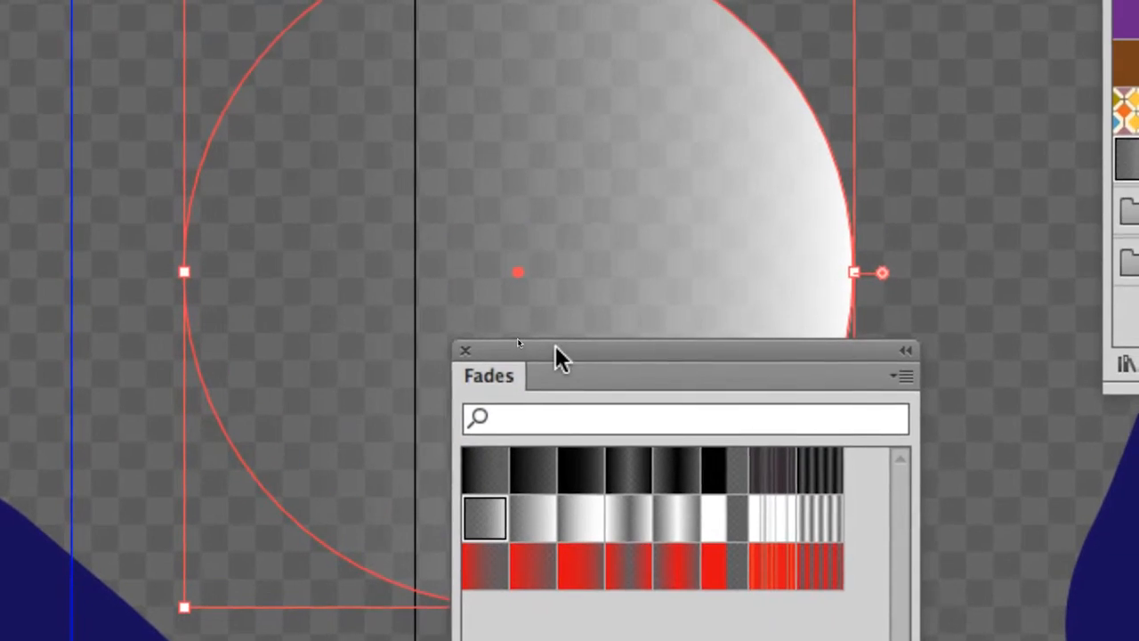
{"action": "left_click_drag", "start_coordinate": [555, 345], "coordinate": [913, 178]}
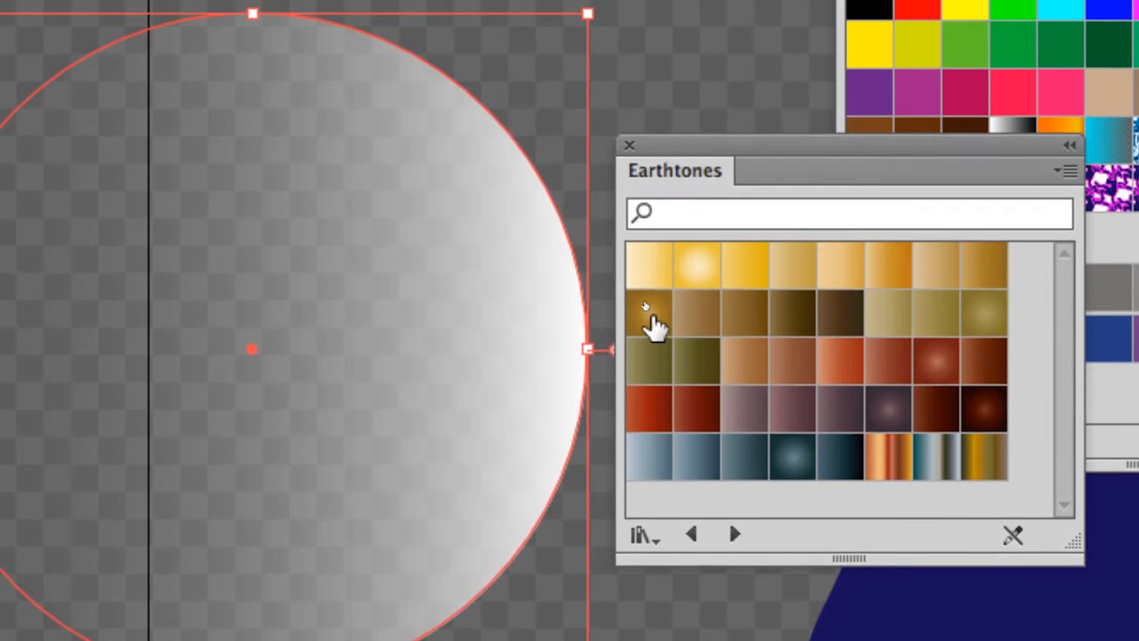
Try the golden-brown radial, olive, dark brown and dark teal radial gradients from the Earthtones library on the circle.
{"action": "left_click", "coordinate": [612, 151]}
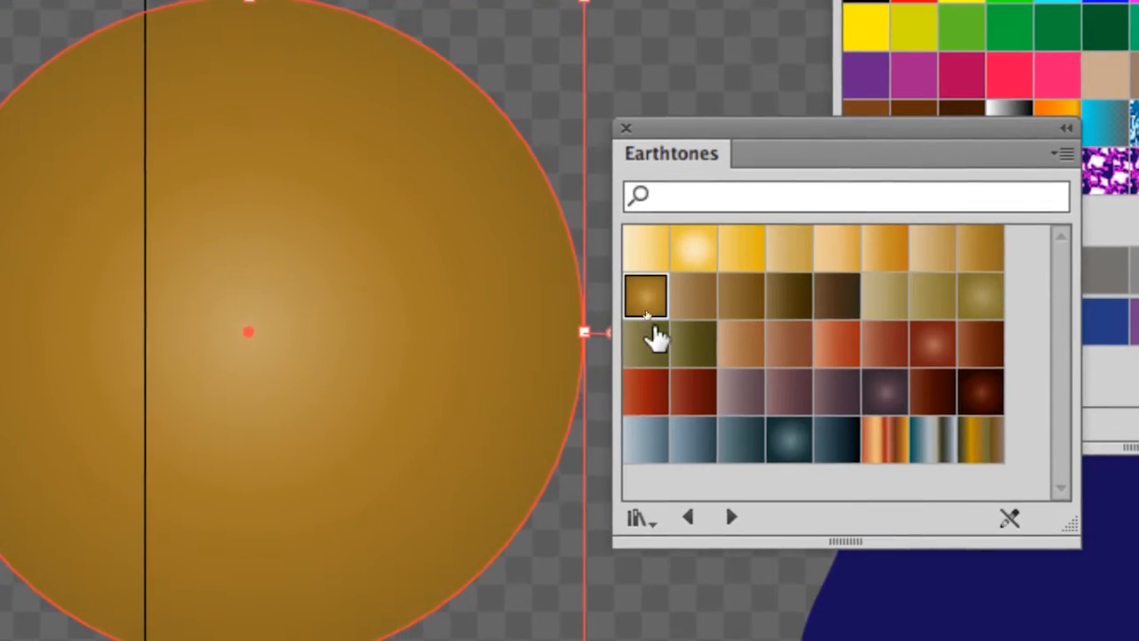
{"action": "left_click", "coordinate": [652, 353]}
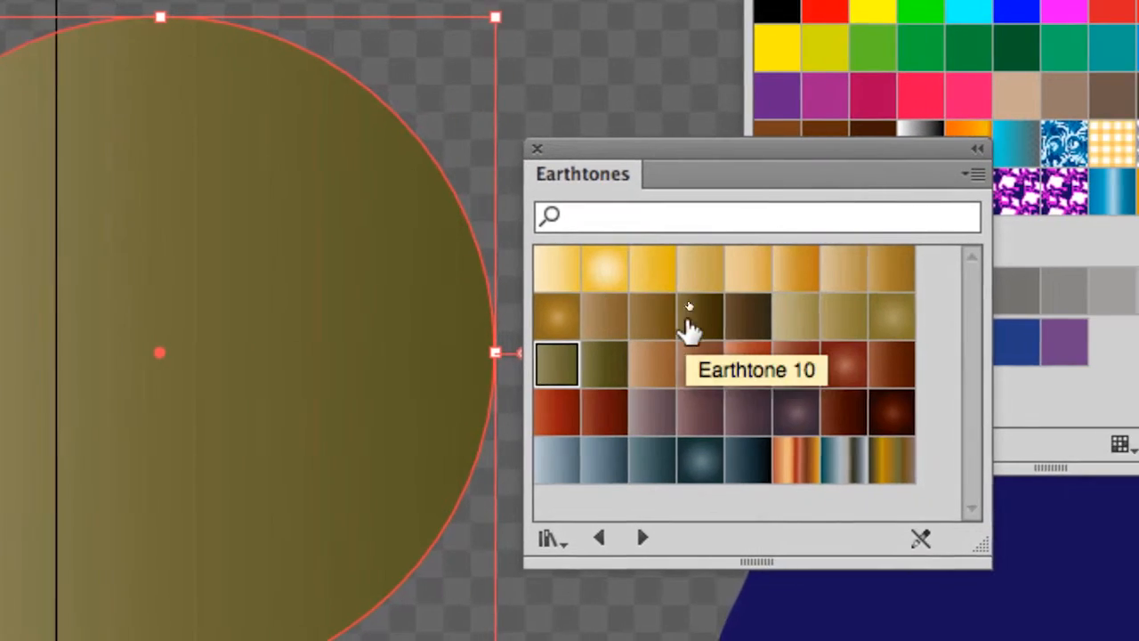
{"action": "left_click", "coordinate": [839, 289]}
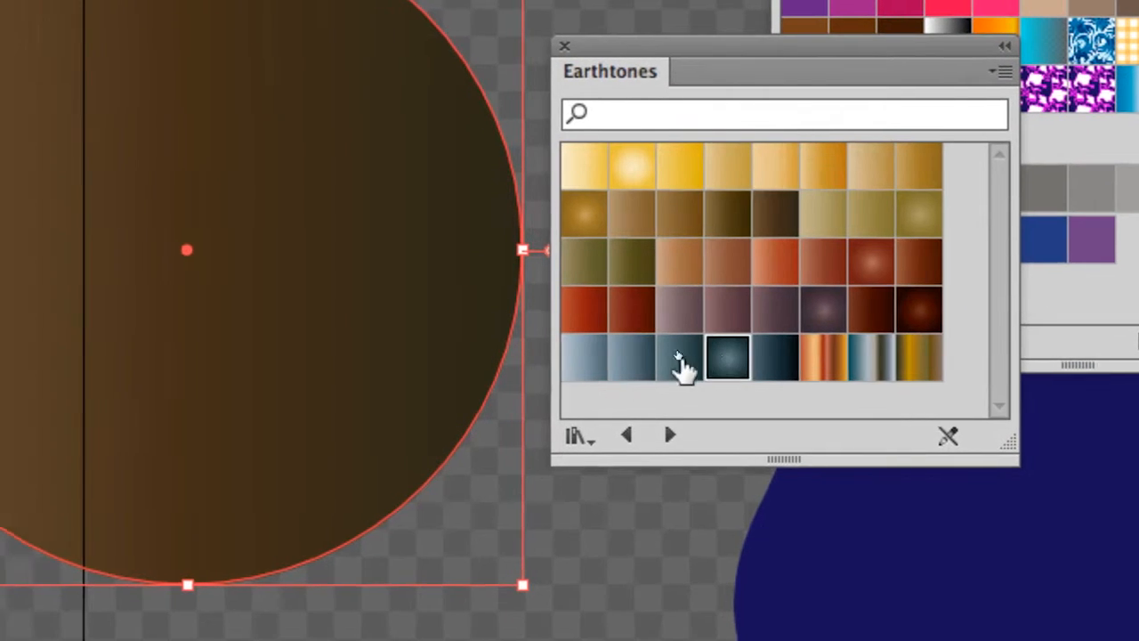
{"action": "left_click", "coordinate": [818, 455]}
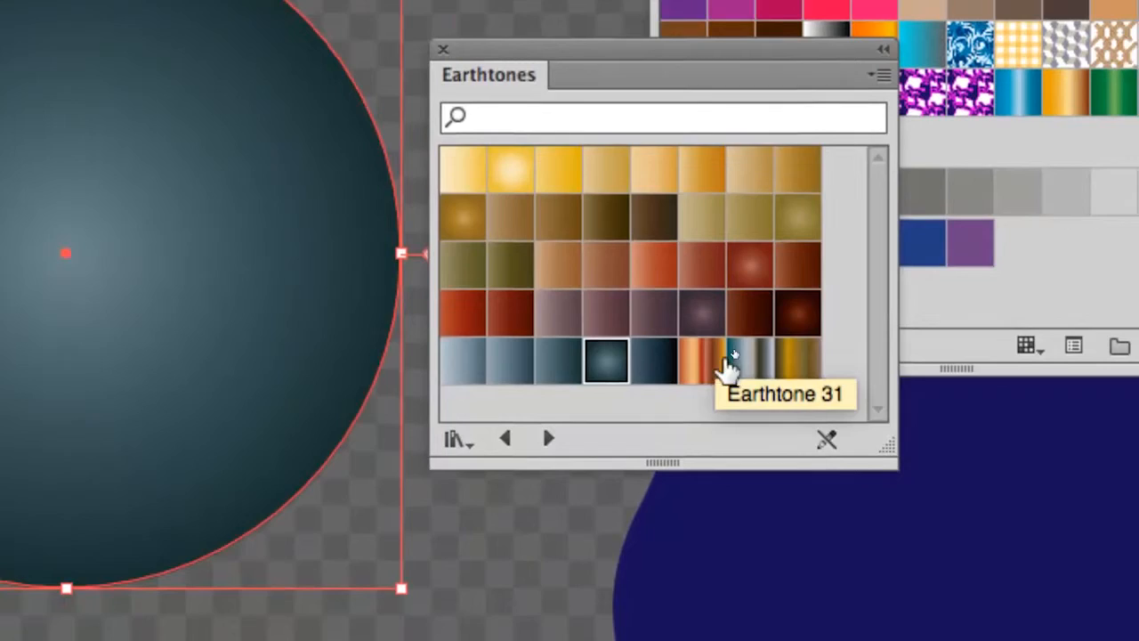
Try the three banded metallic Earthtones gradients, copper, steel and gold-brown, as the circle's fill.
{"action": "left_click", "coordinate": [707, 361]}
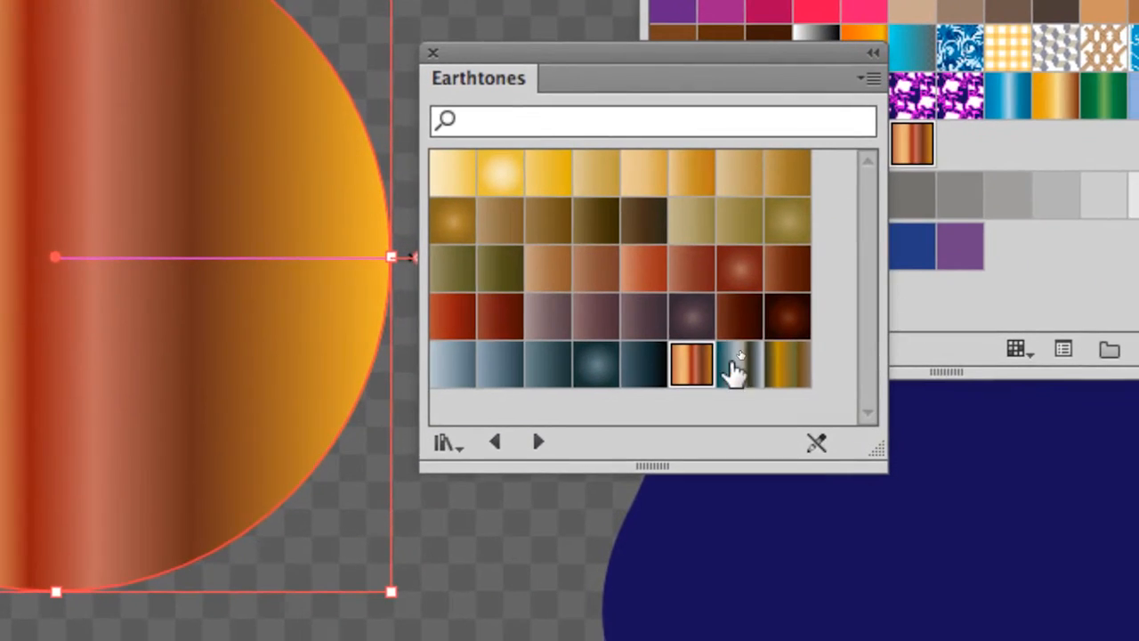
{"action": "left_click", "coordinate": [1138, 450]}
{"action": "left_click", "coordinate": [1138, 452]}
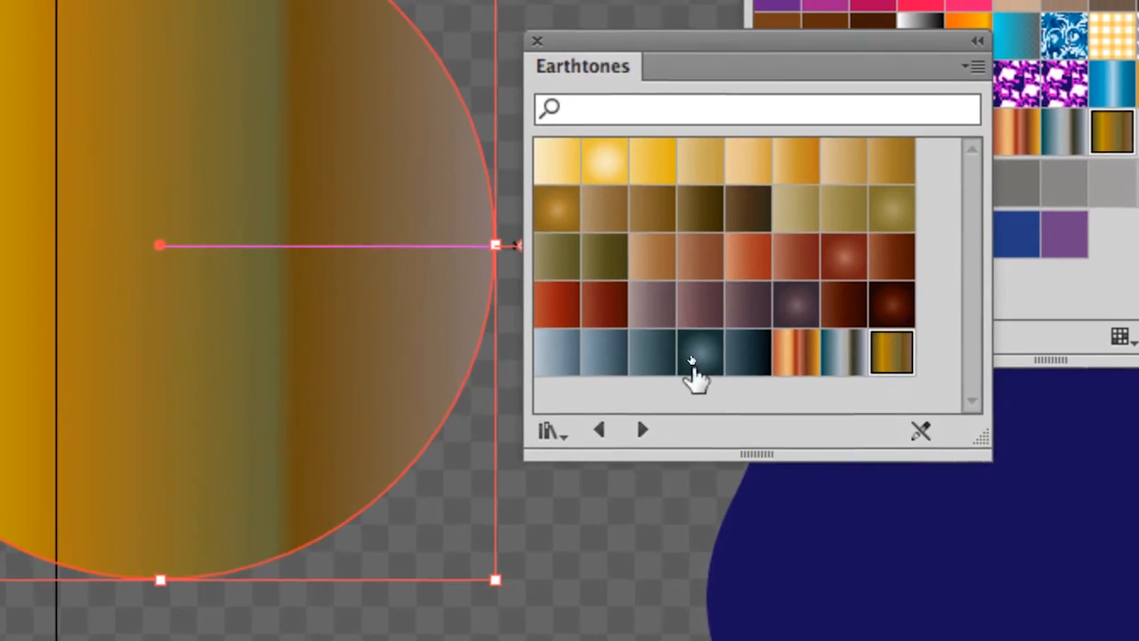
Compare the dark teal radial gradient with the muted mauve one on the circle and fill it with the teal radial.
{"action": "left_click", "coordinate": [556, 365]}
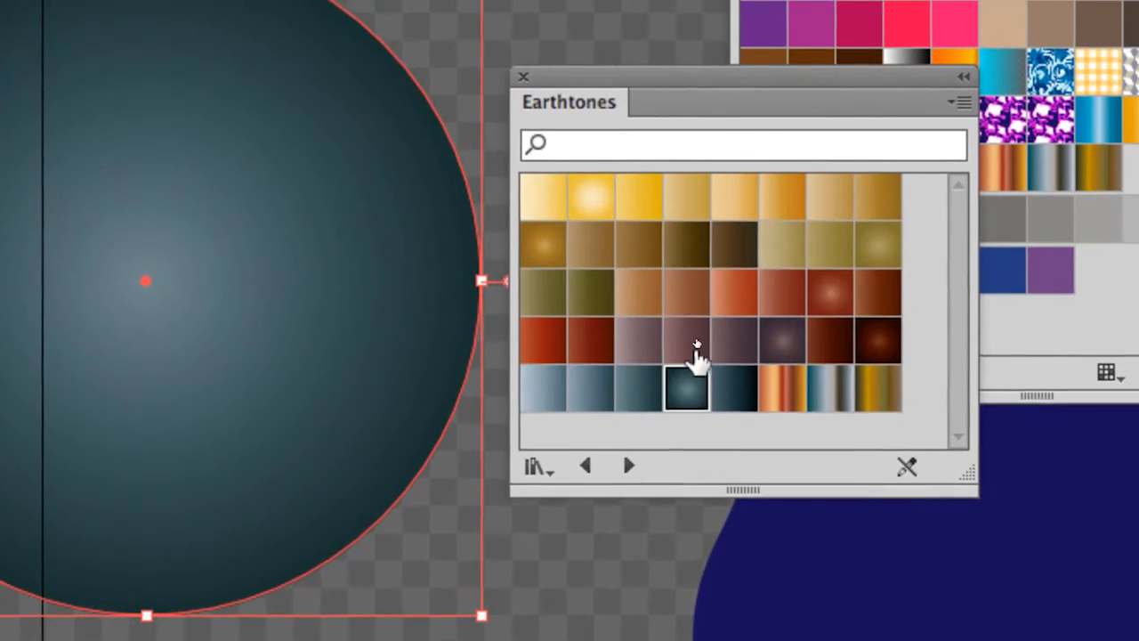
{"action": "left_click", "coordinate": [712, 333]}
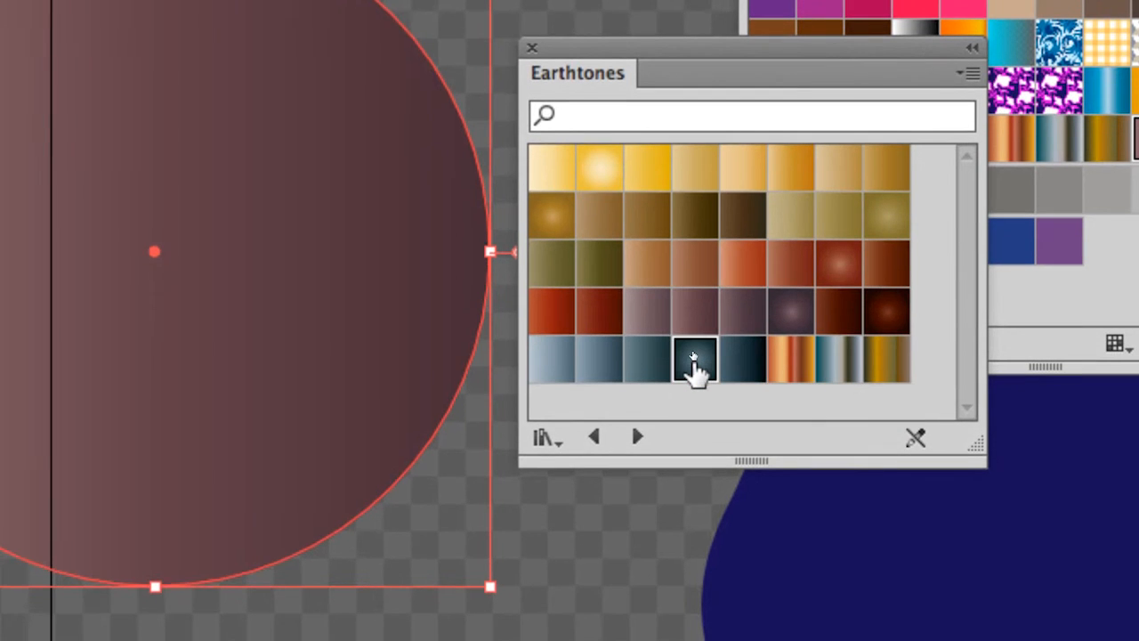
{"action": "left_click", "coordinate": [687, 395]}
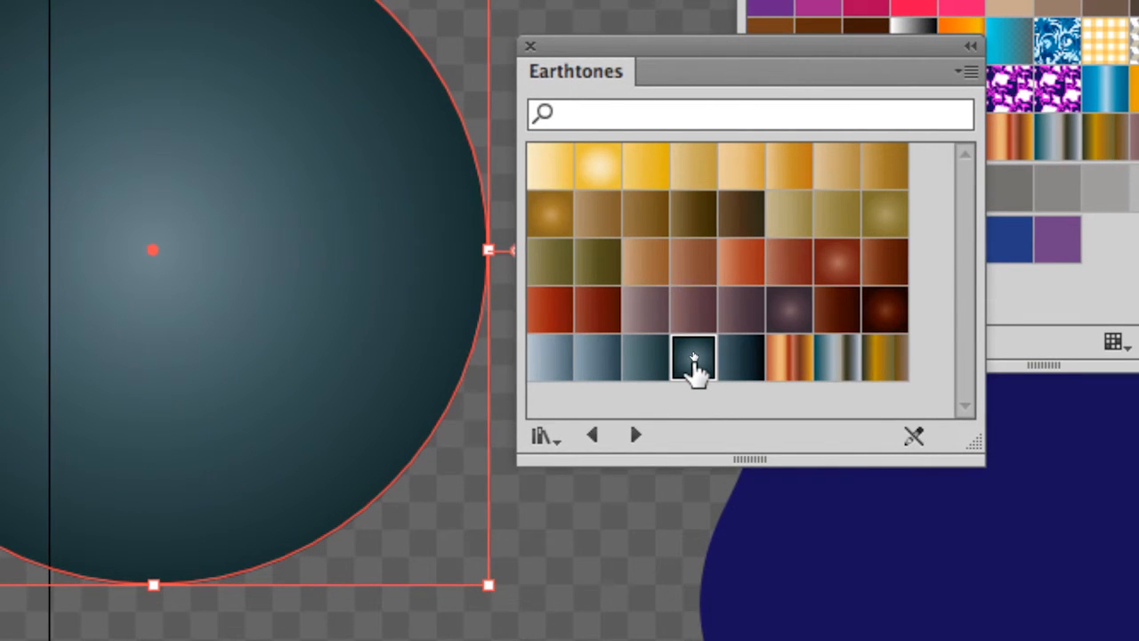